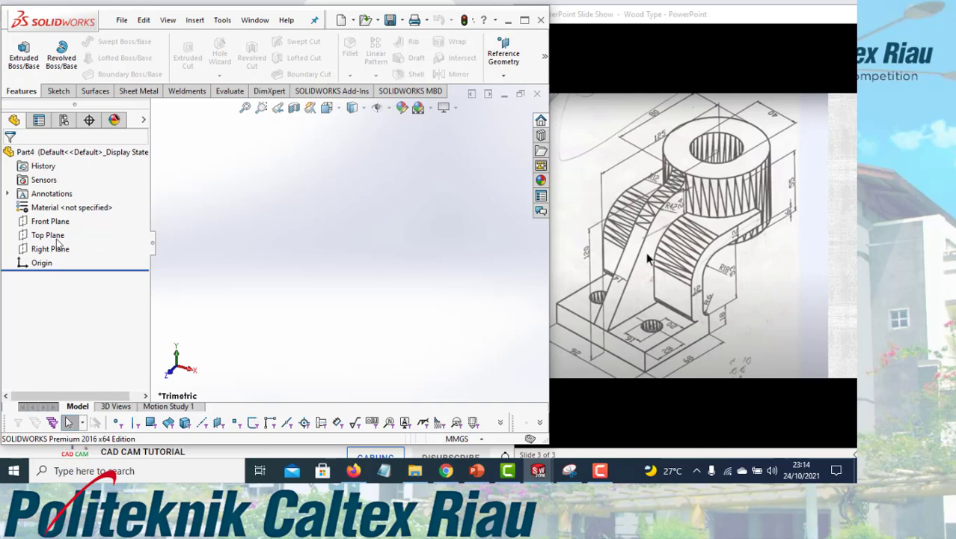
- Start a sketch on the Top Plane and draw a center rectangle about 137 mm wide centred on the origin
left_click(54, 235)
left_click(66, 222)
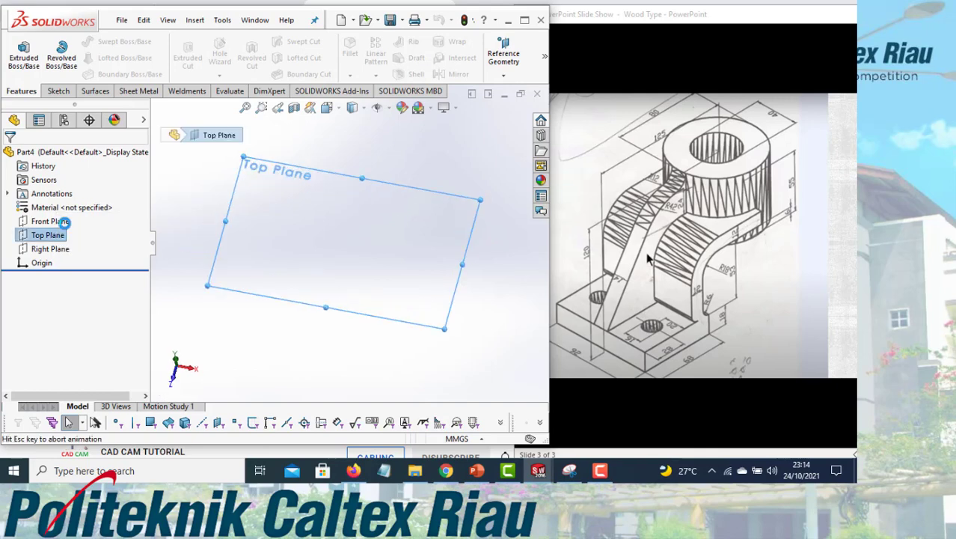
left_click(96, 59)
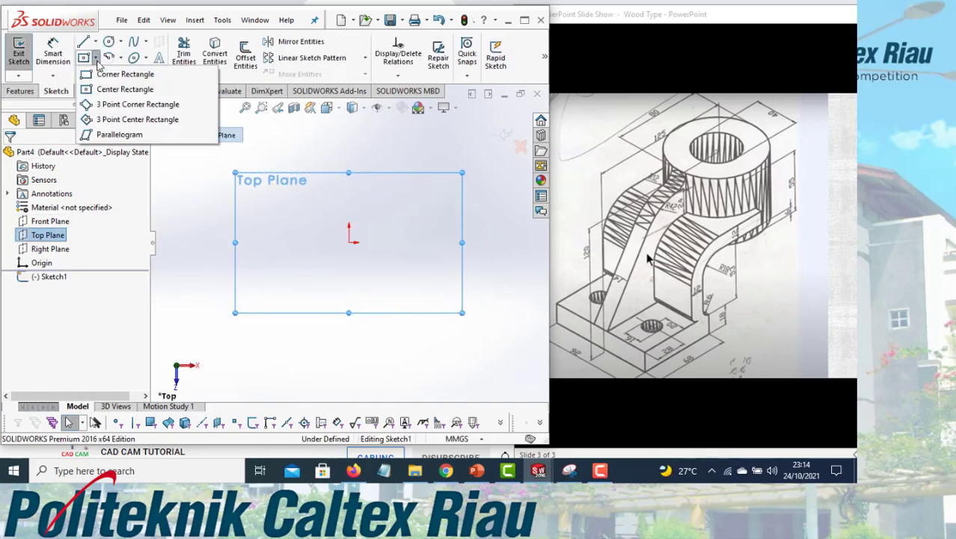
left_click(124, 89)
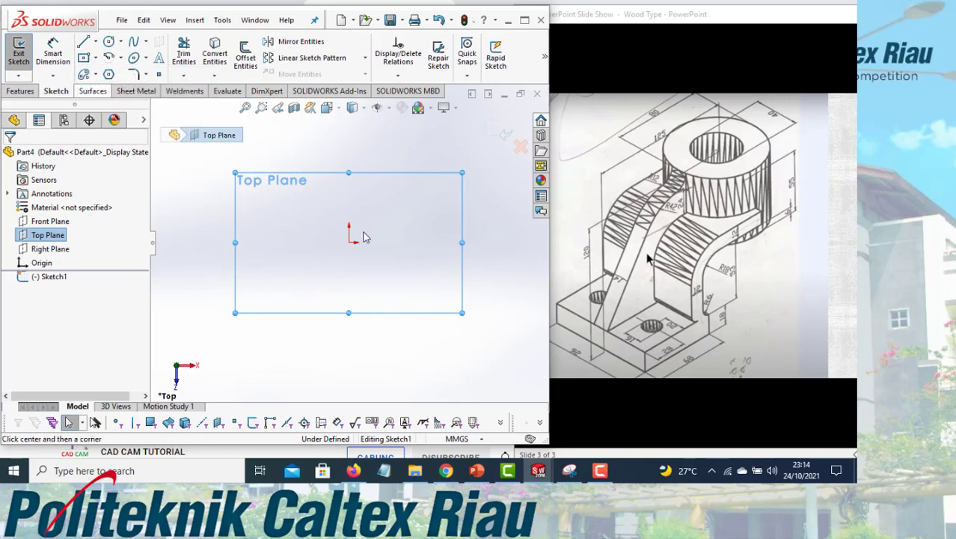
left_click(348, 242)
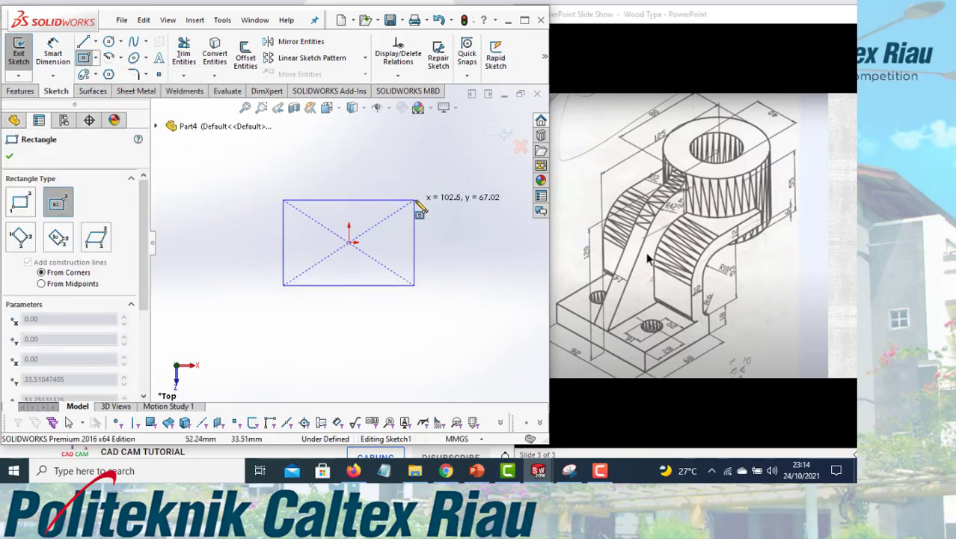
left_click(436, 202)
- Dimension the rectangle 92 mm wide and 68 mm high
left_click(52, 54)
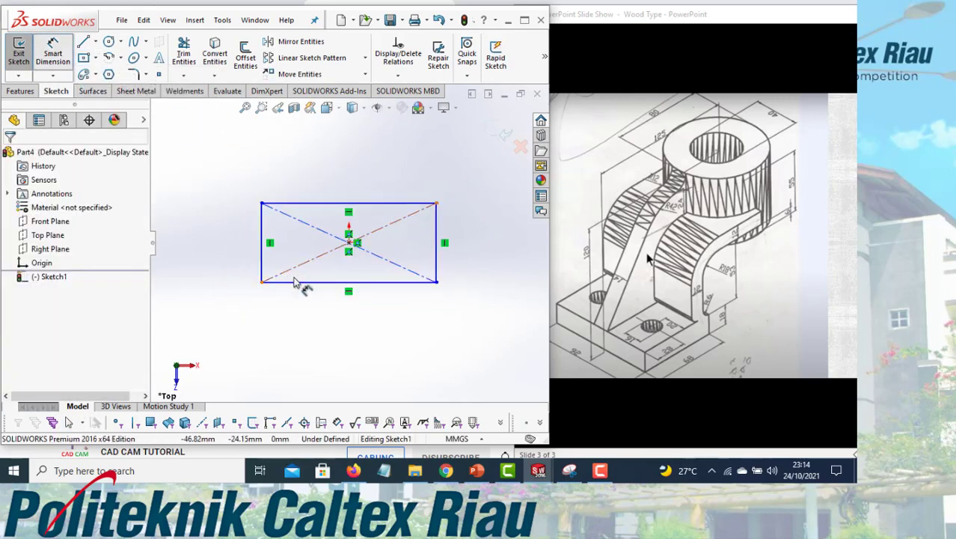
left_click(302, 282)
left_click(311, 318)
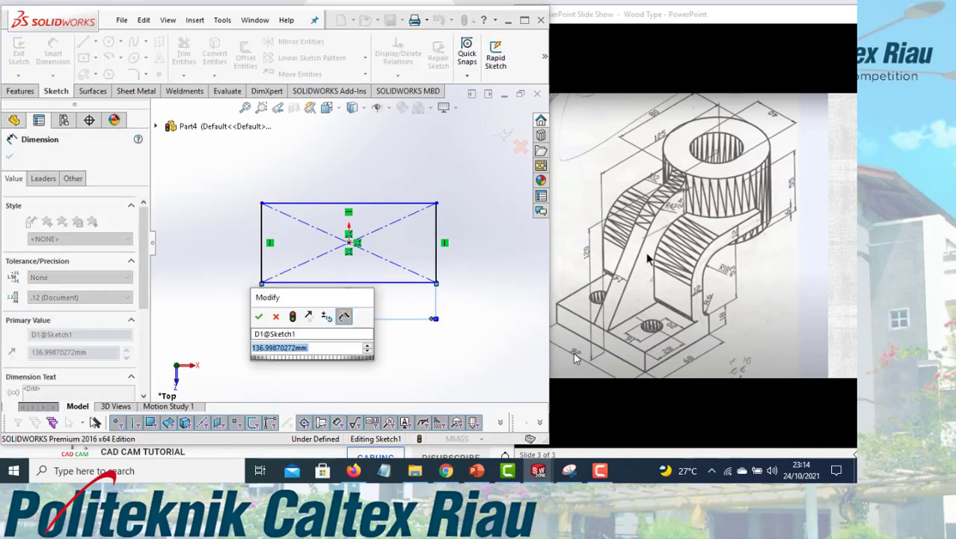
type("92")
key("Return")
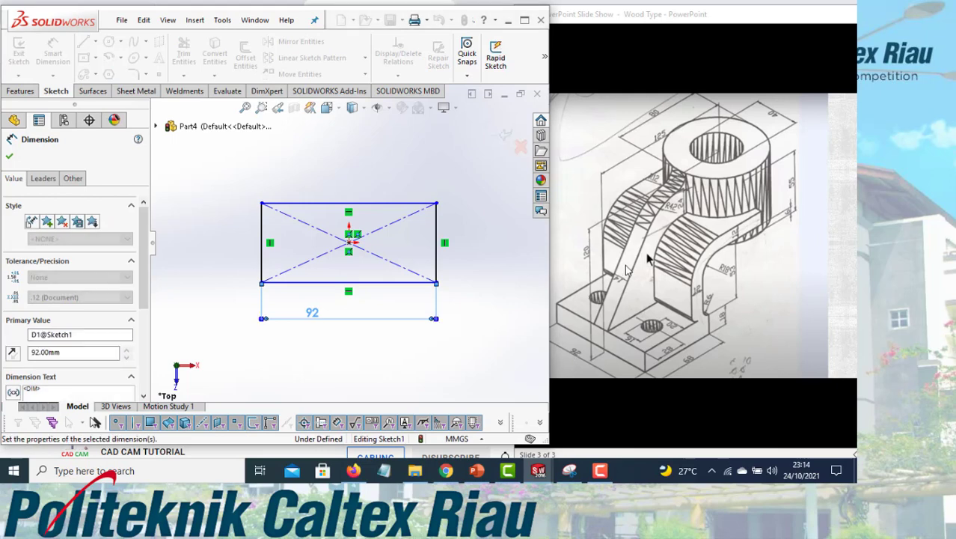
left_click(436, 258)
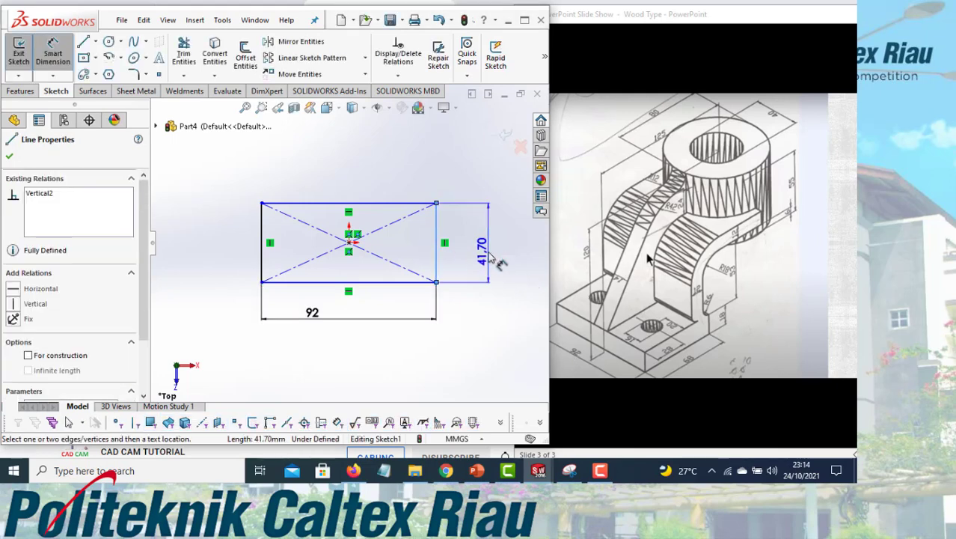
left_click(489, 258)
type("68")
key("Return")
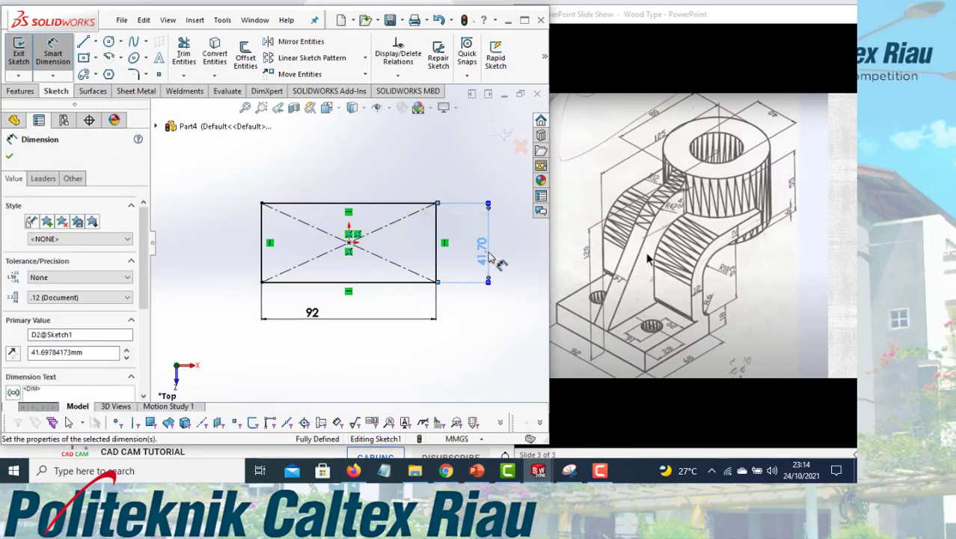
left_click(9, 156)
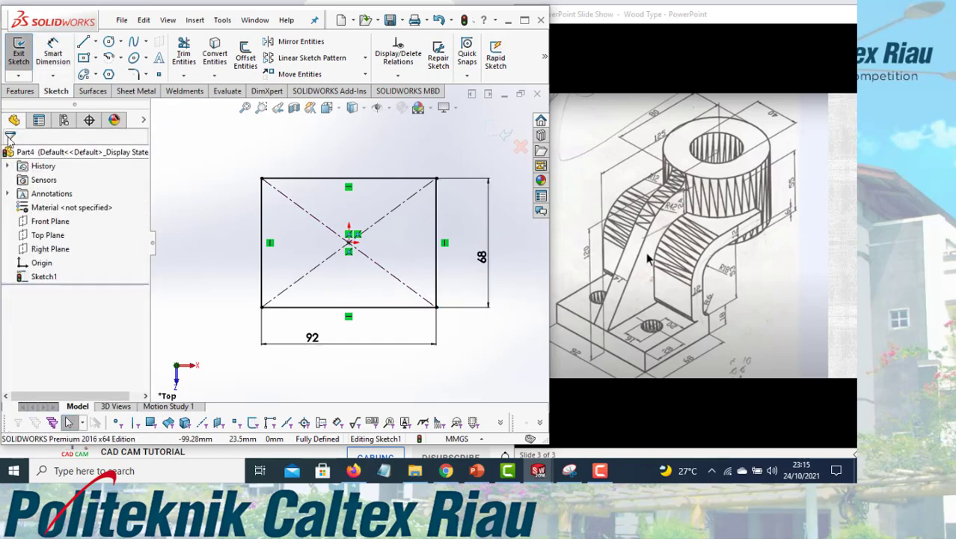
- Extrude the rectangle 18 mm into a base plate
left_click(20, 92)
left_click(22, 60)
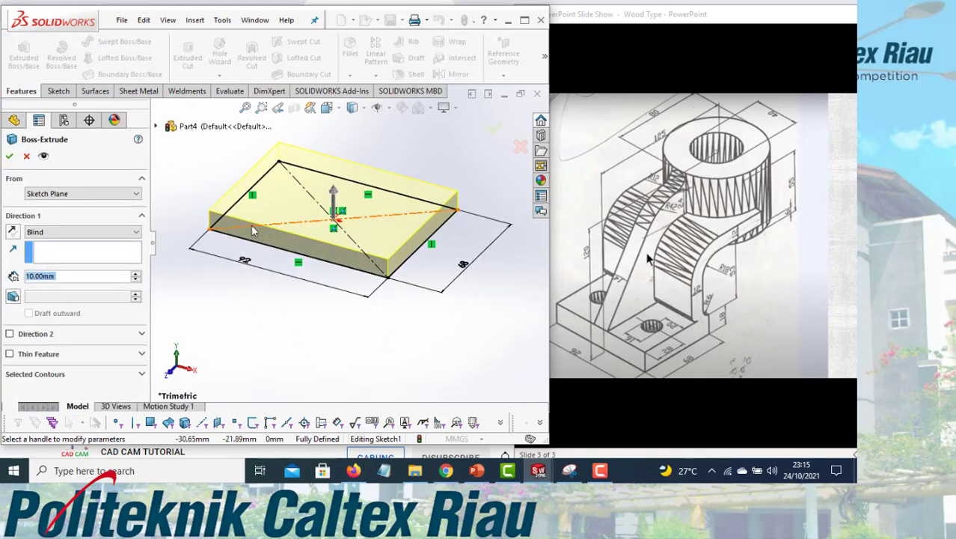
type("18")
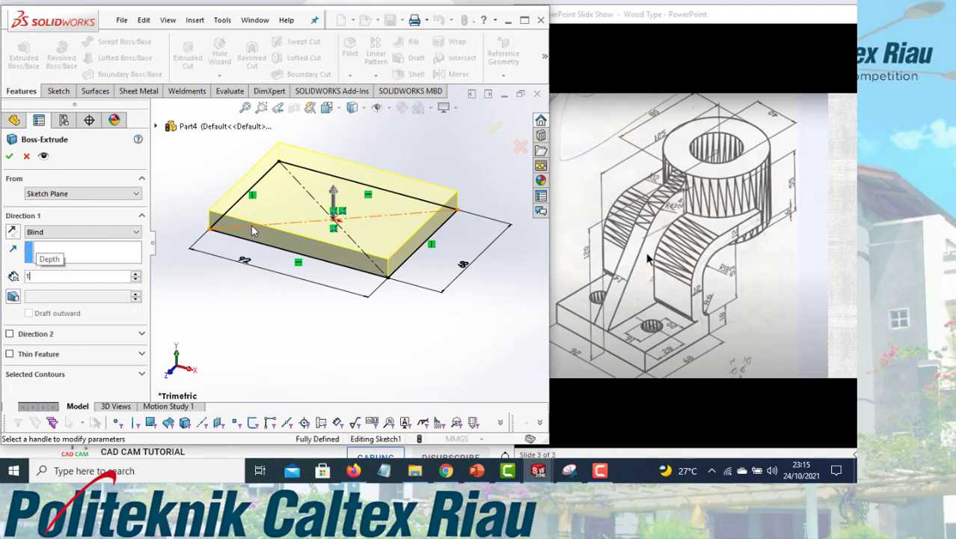
key("Return")
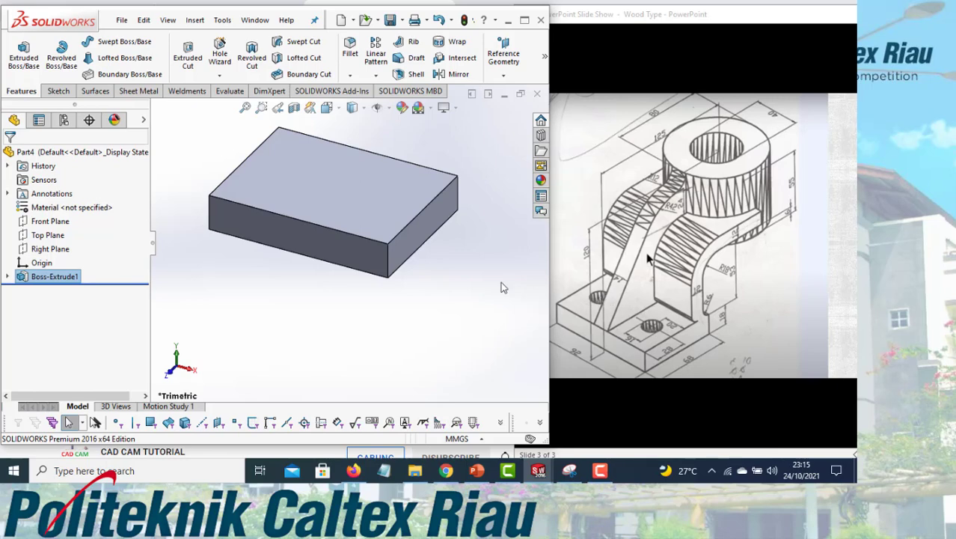
- Sketch two horizontally aligned circles, about 13.4 mm and 18.9 mm in diameter, near the front corners of the plate's top face
left_click(325, 204)
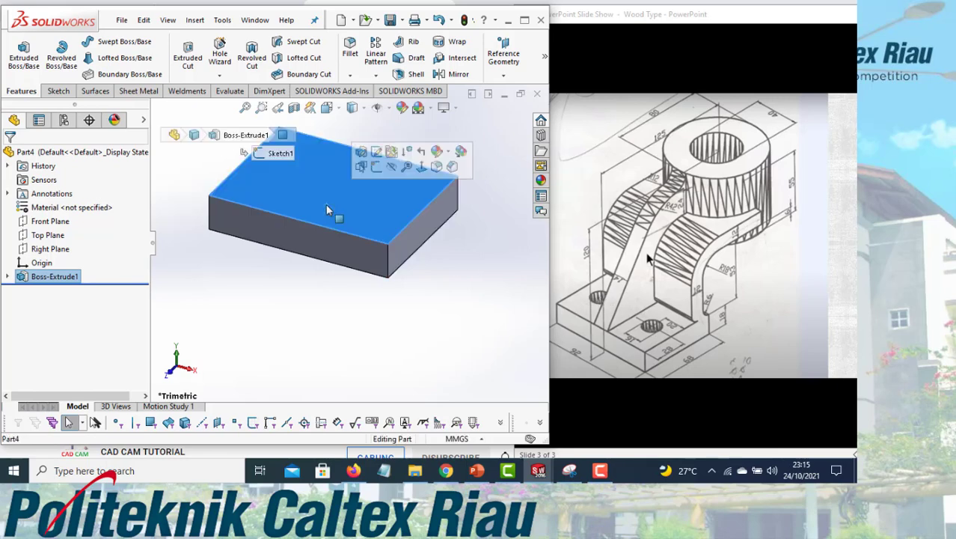
left_click(375, 169)
key("space")
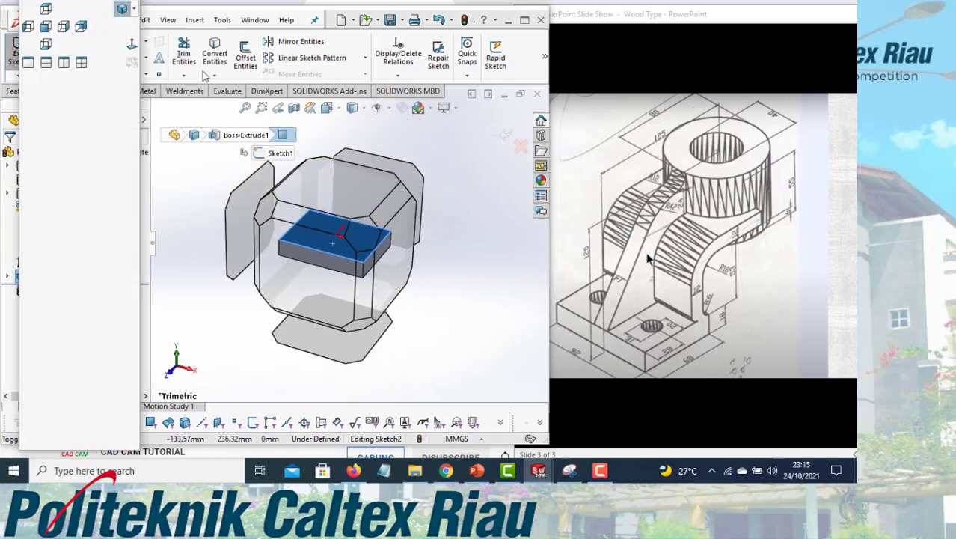
left_click(132, 44)
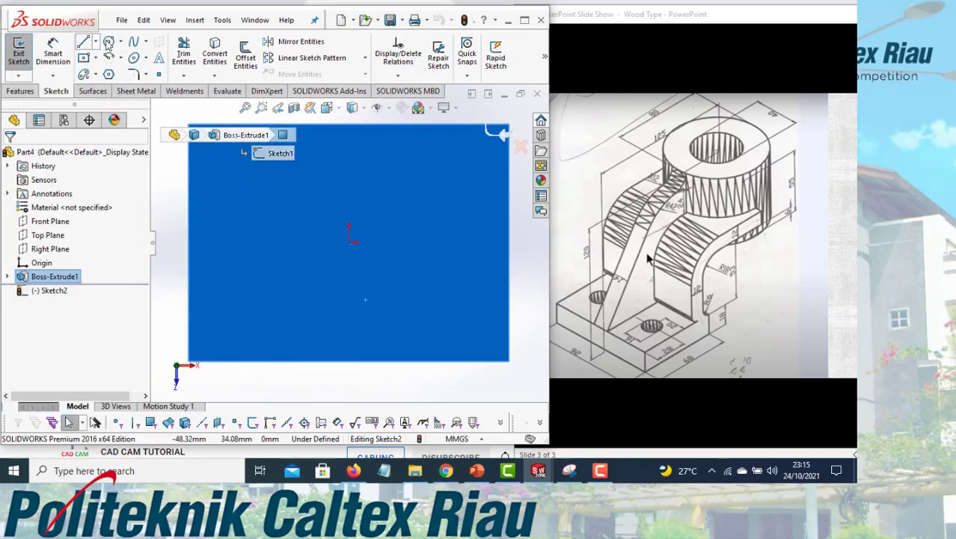
left_click(247, 313)
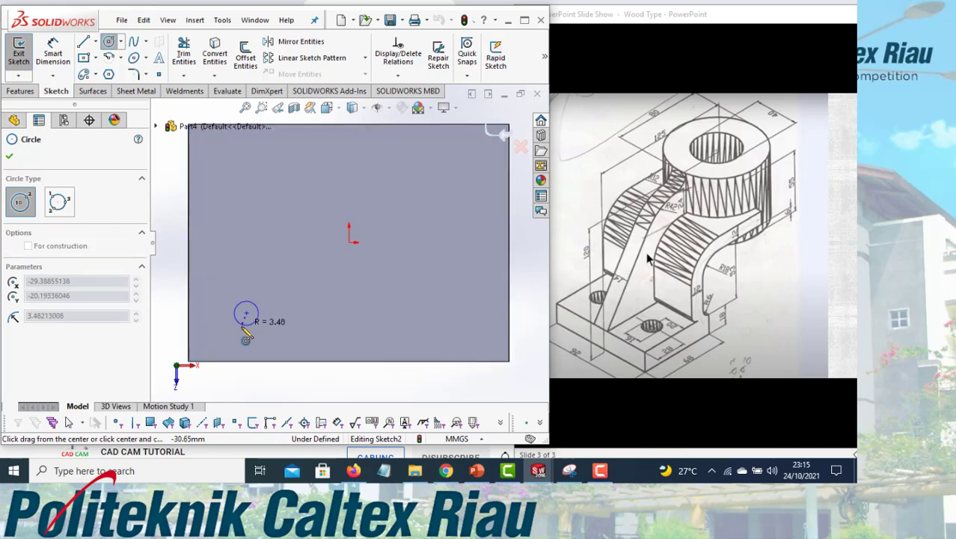
left_click(247, 336)
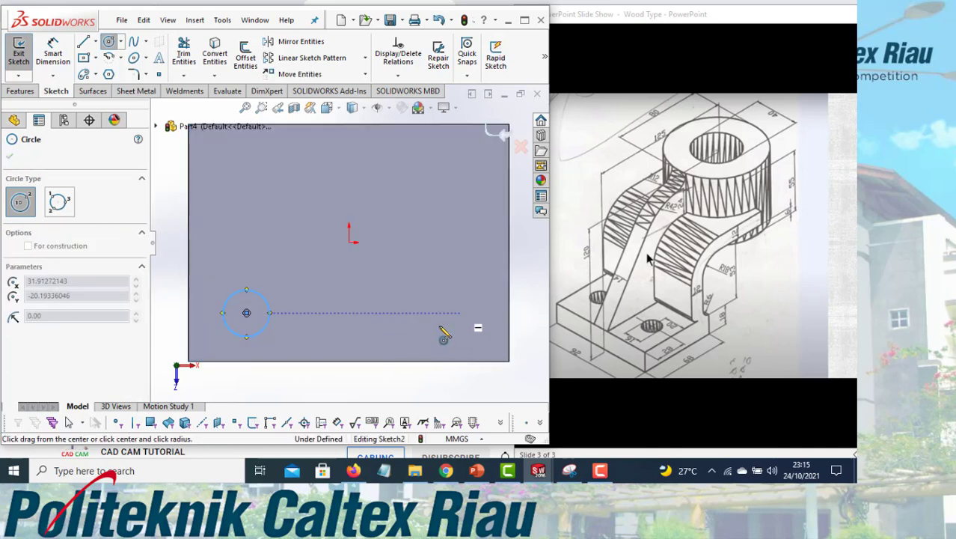
left_click(460, 312)
left_click(439, 337)
- Dimension both circles to a diameter of 16 mm
left_click(53, 51)
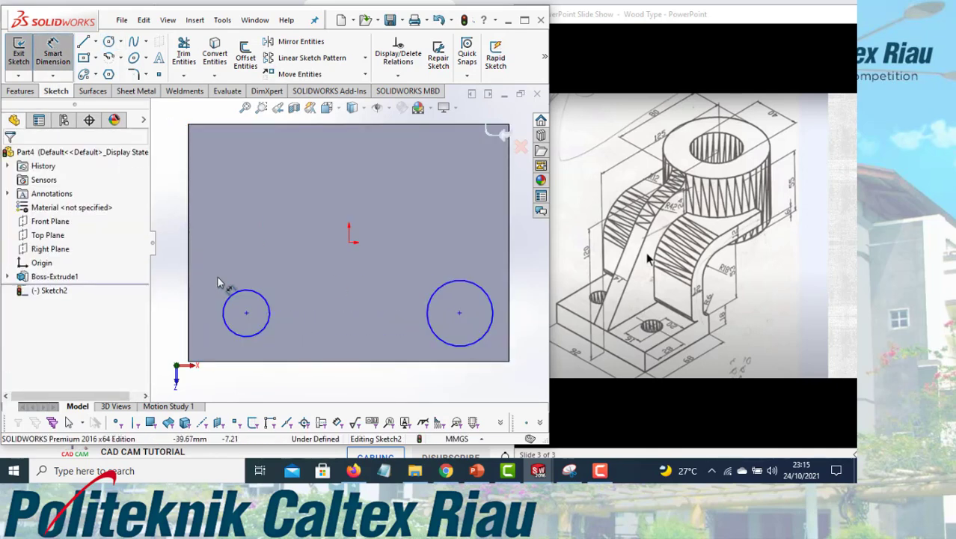
left_click(224, 308)
left_click(241, 262)
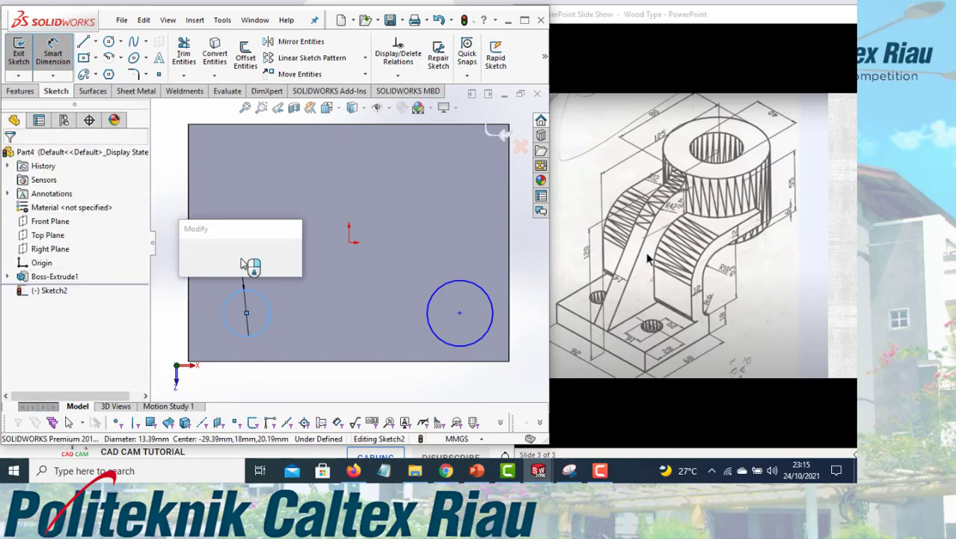
type("16")
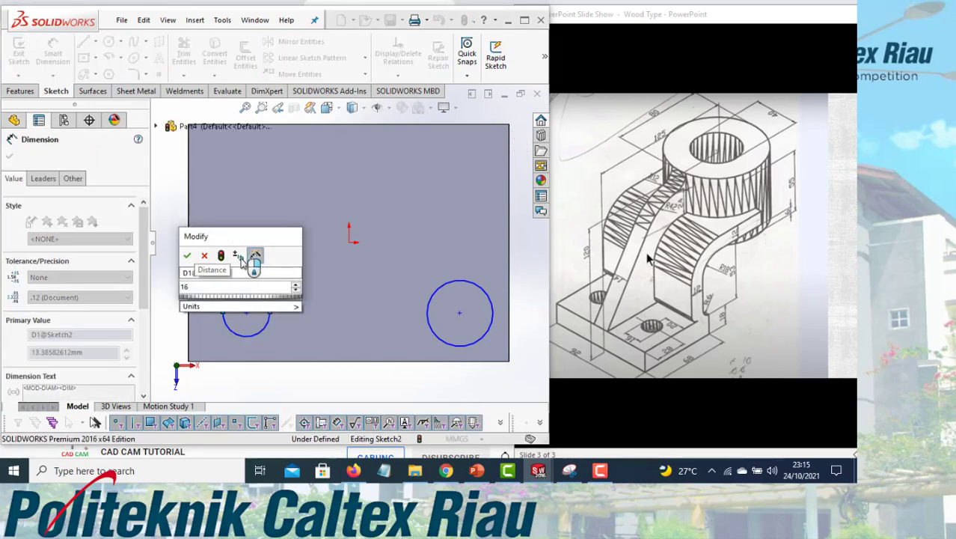
key("Return")
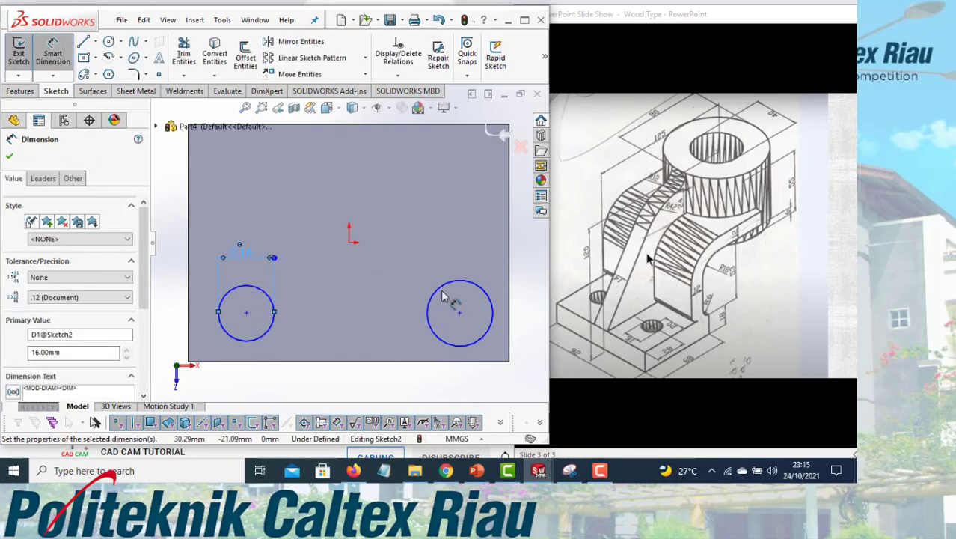
left_click(446, 286)
left_click(442, 271)
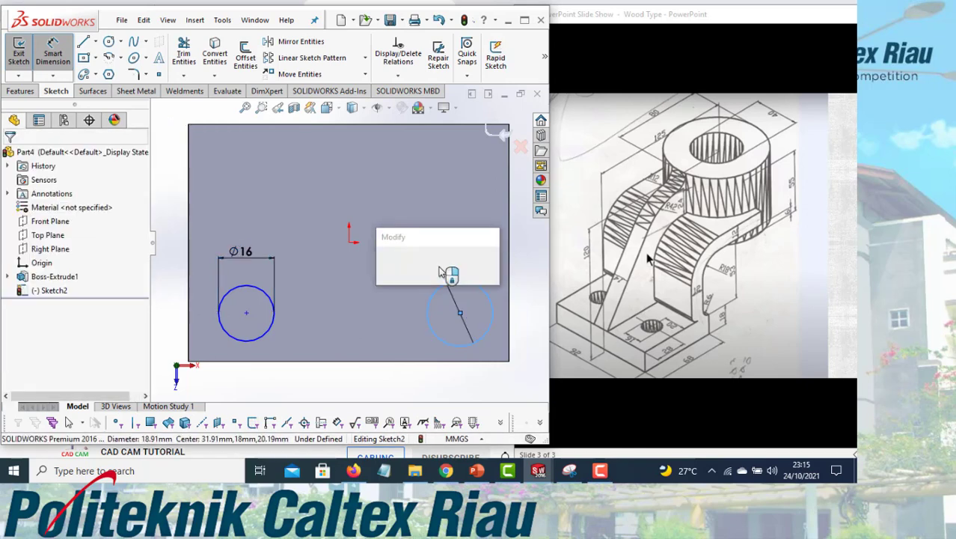
left_click(447, 269)
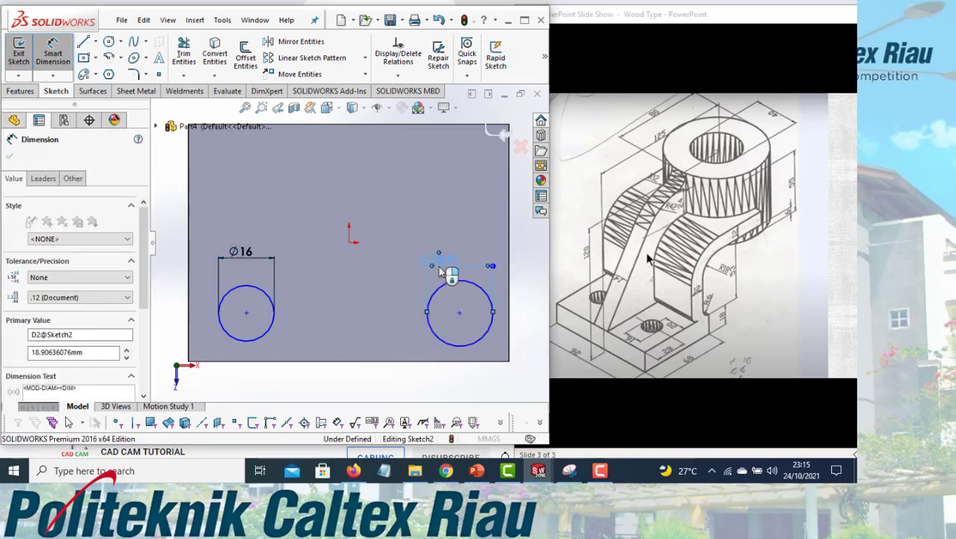
- Dimension the right circle's centre 28 mm from the plate's front edge
left_click(461, 315)
left_click(463, 361)
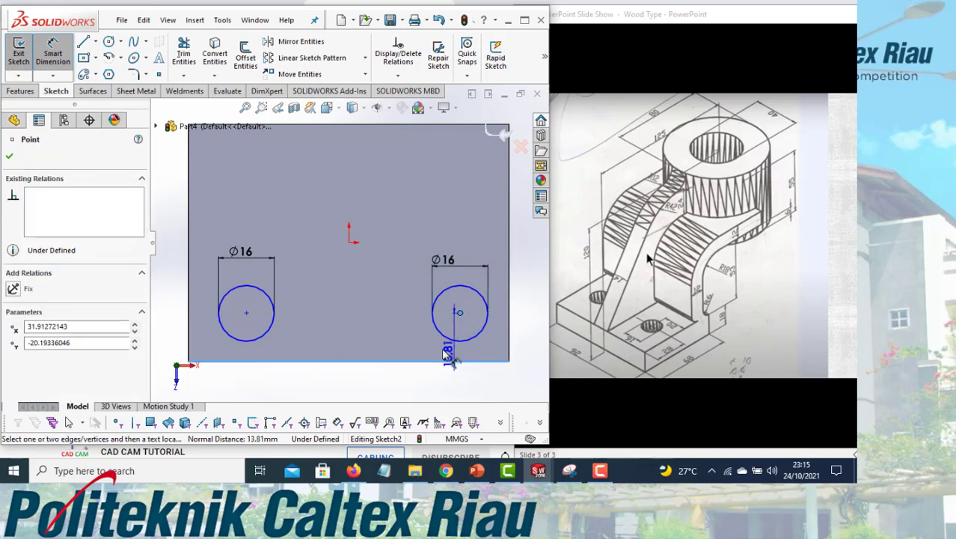
left_click(409, 339)
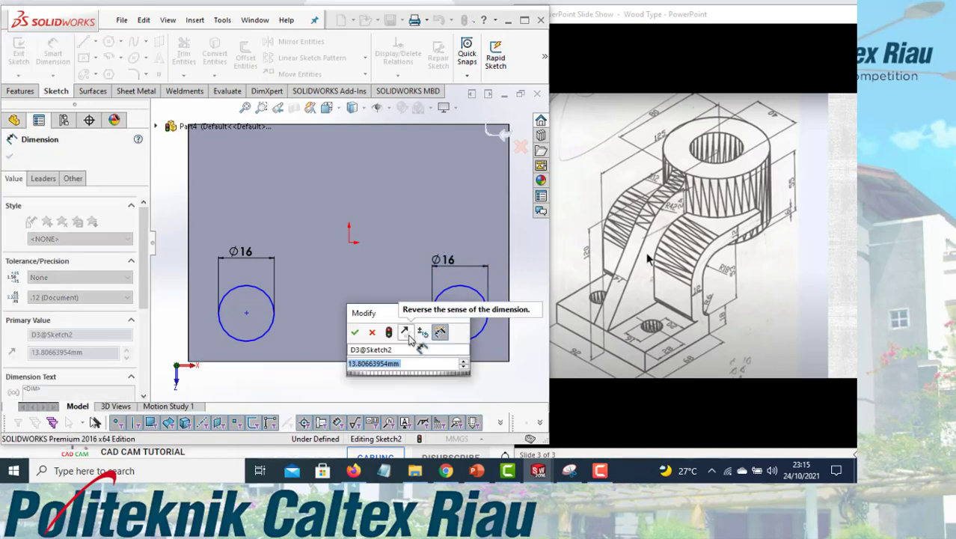
type("28")
key("Return")
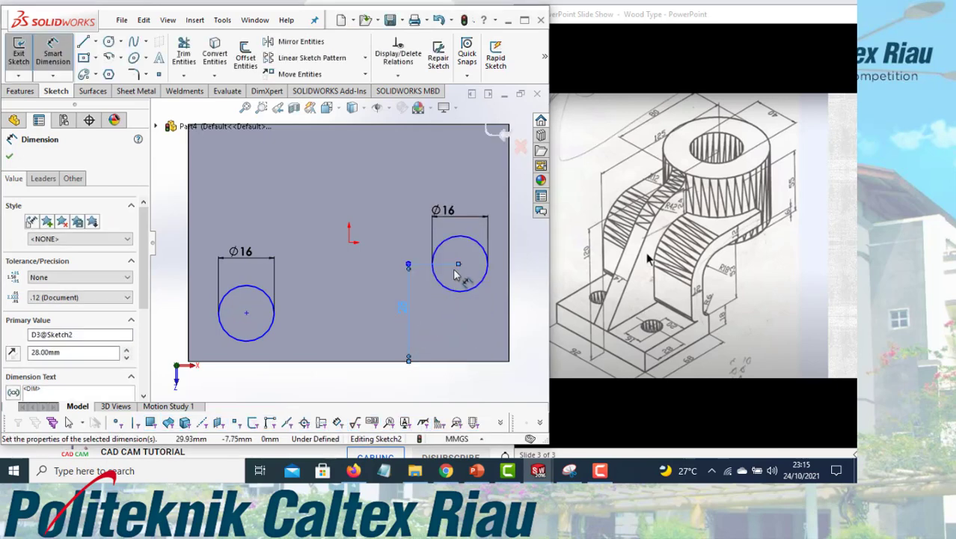
key("Escape")
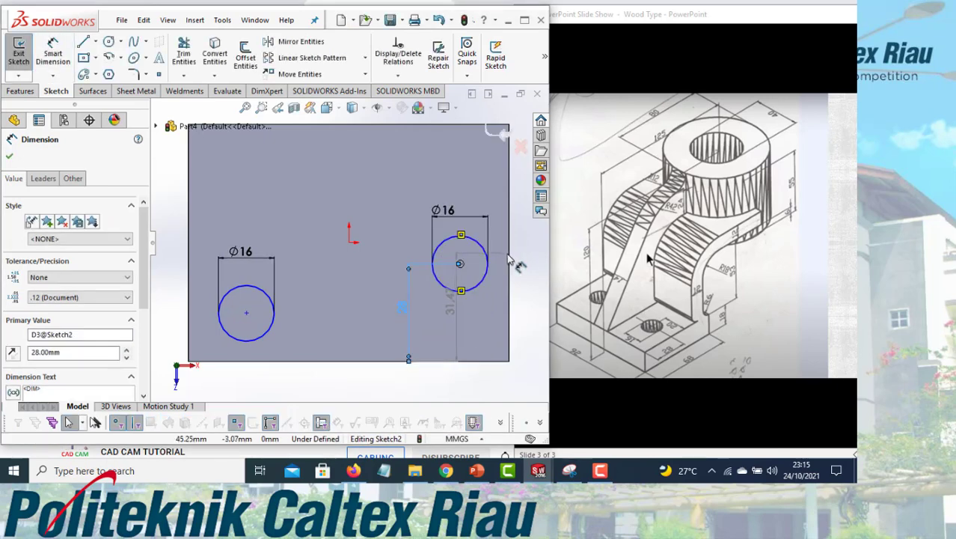
- Dimension the right circle's centre 20 mm from the plate's right edge
left_click(54, 54)
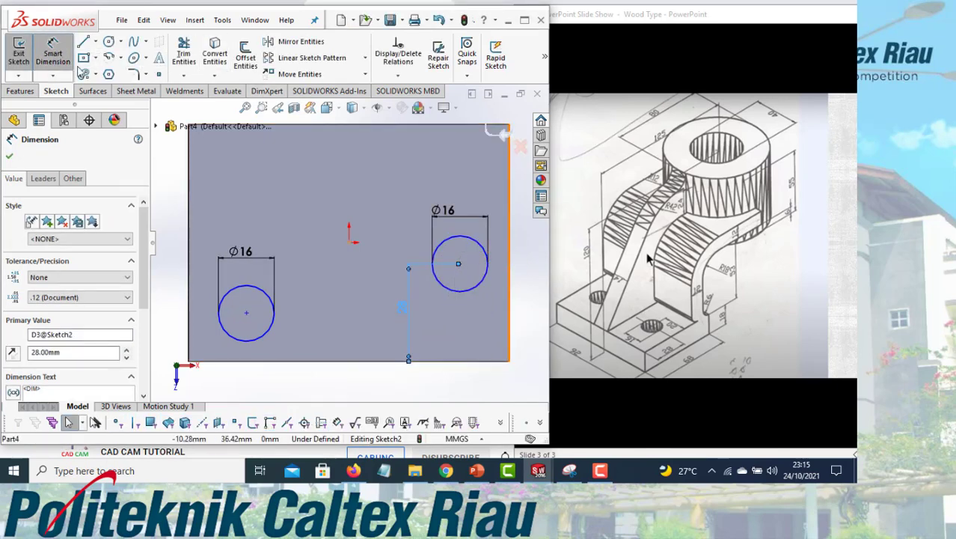
left_click(460, 264)
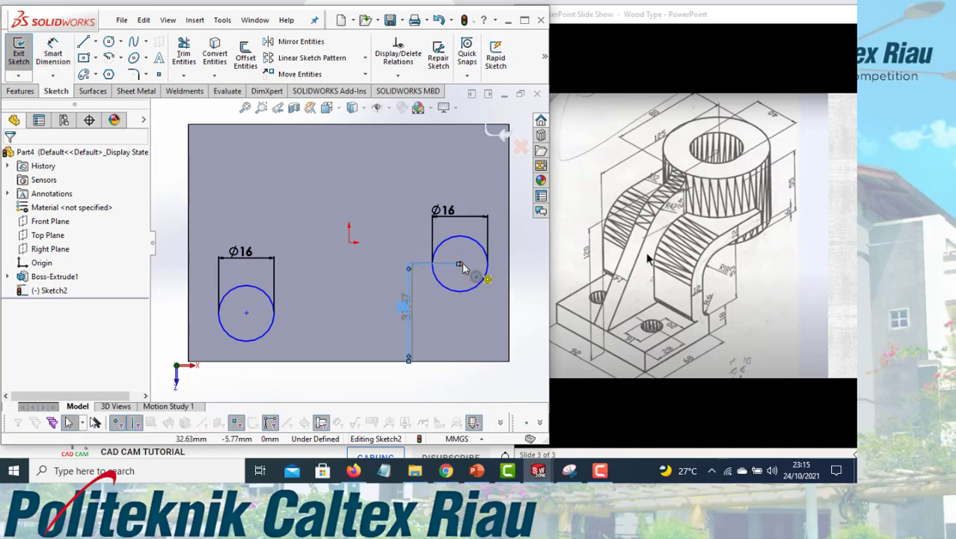
left_click(53, 55)
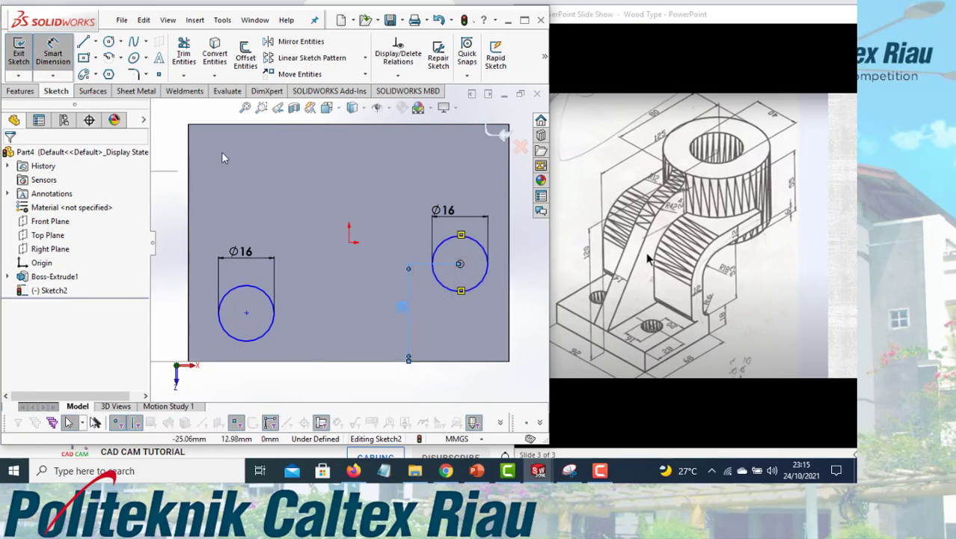
left_click(510, 263)
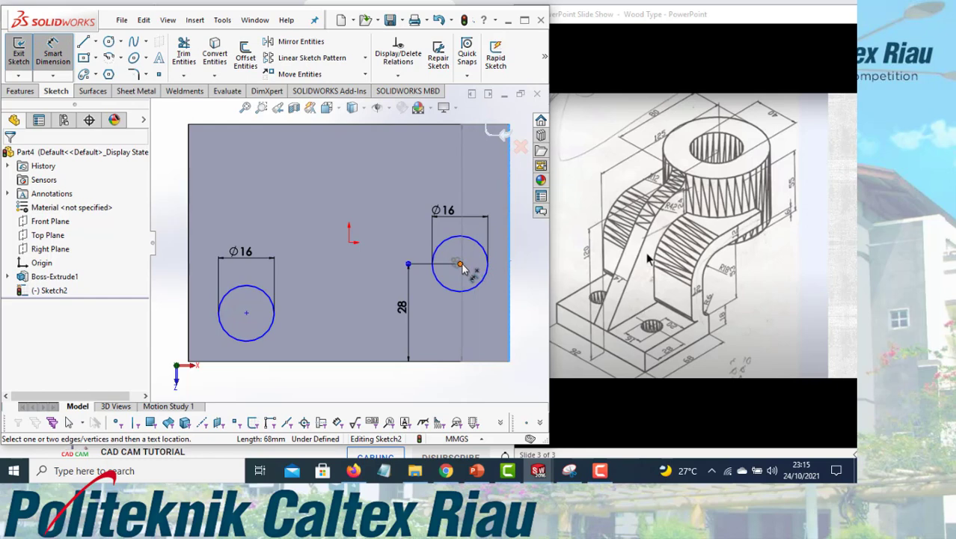
left_click(459, 263)
left_click(472, 226)
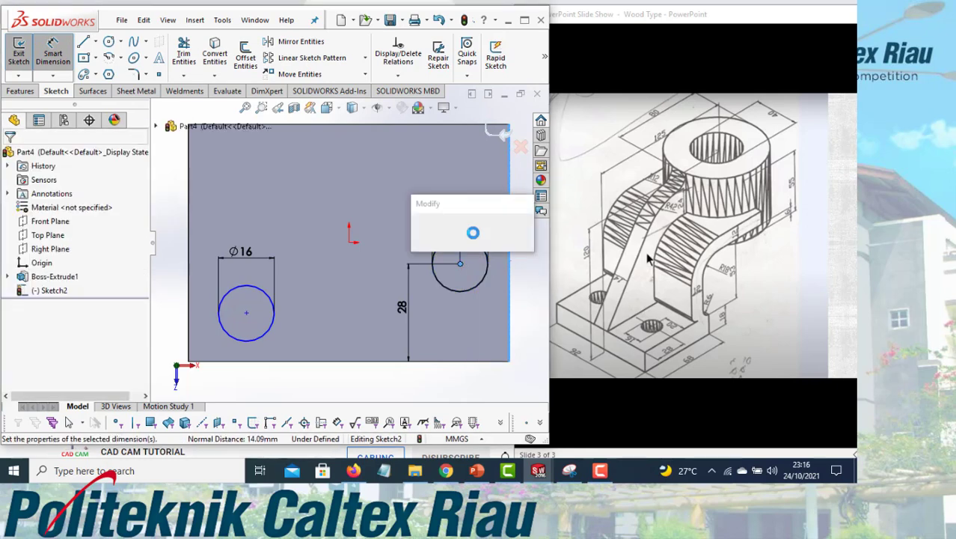
type("20")
key("Return")
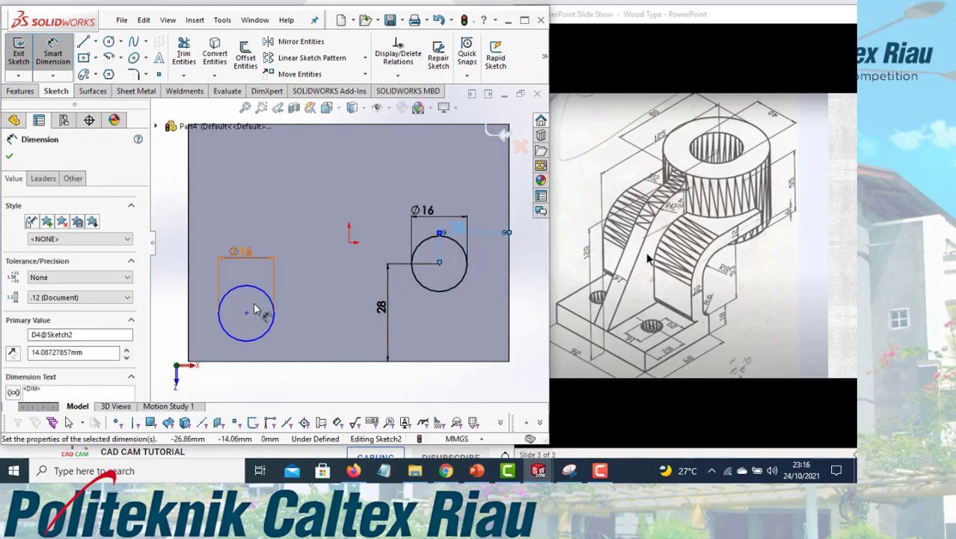
- Dimension the left circle's centre 20 mm from the plate's left edge
left_click(246, 313)
left_click(192, 318)
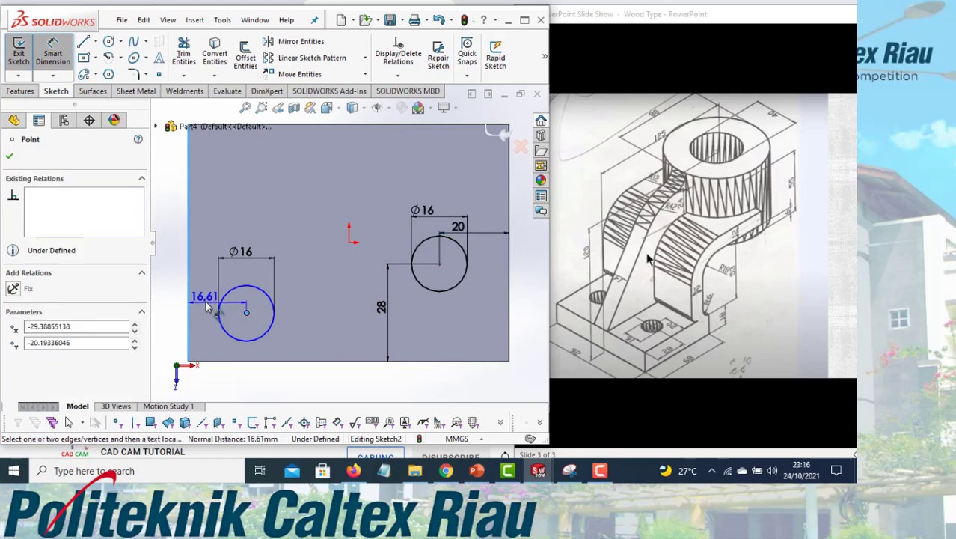
left_click(213, 306)
type("20")
key("Return")
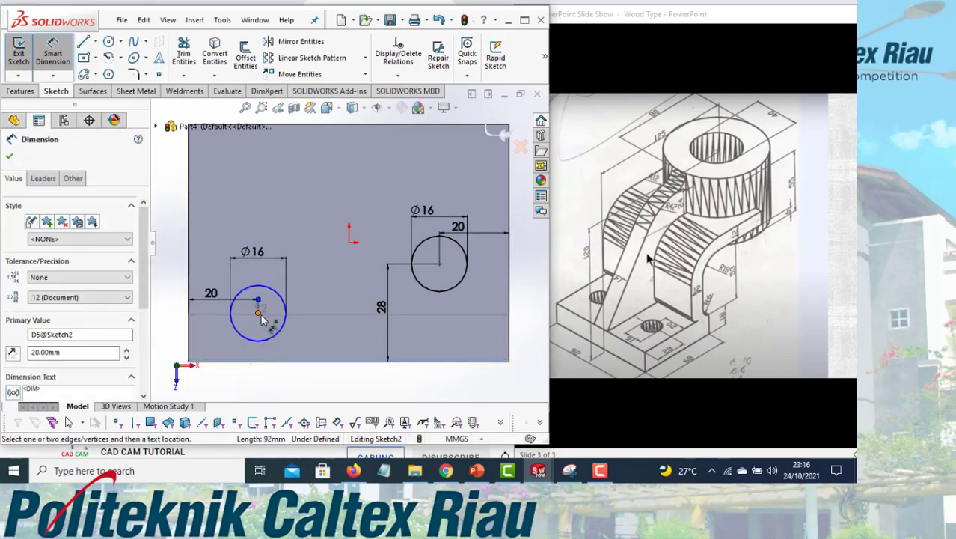
- Dimension the left circle's centre 28 mm from the plate's front edge
left_click(257, 313)
left_click(298, 337)
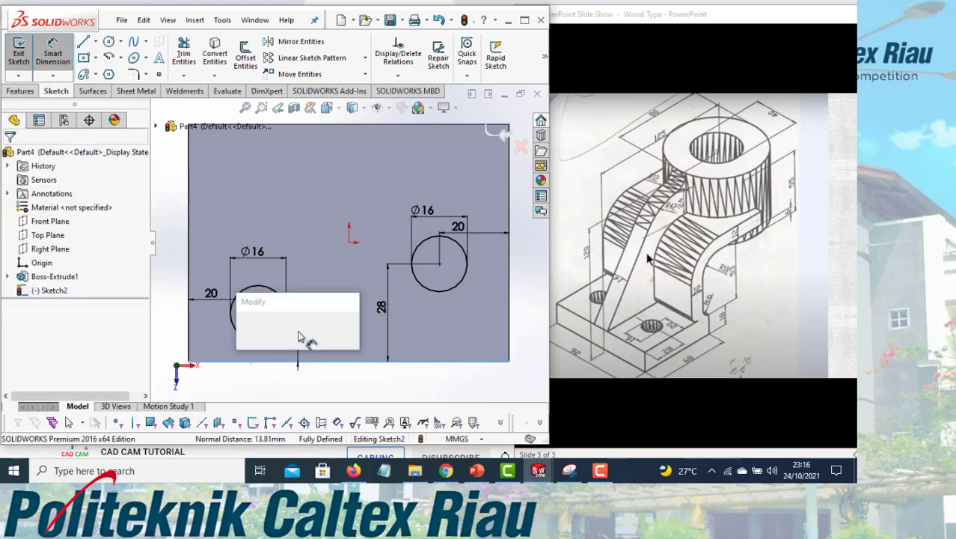
key("Return")
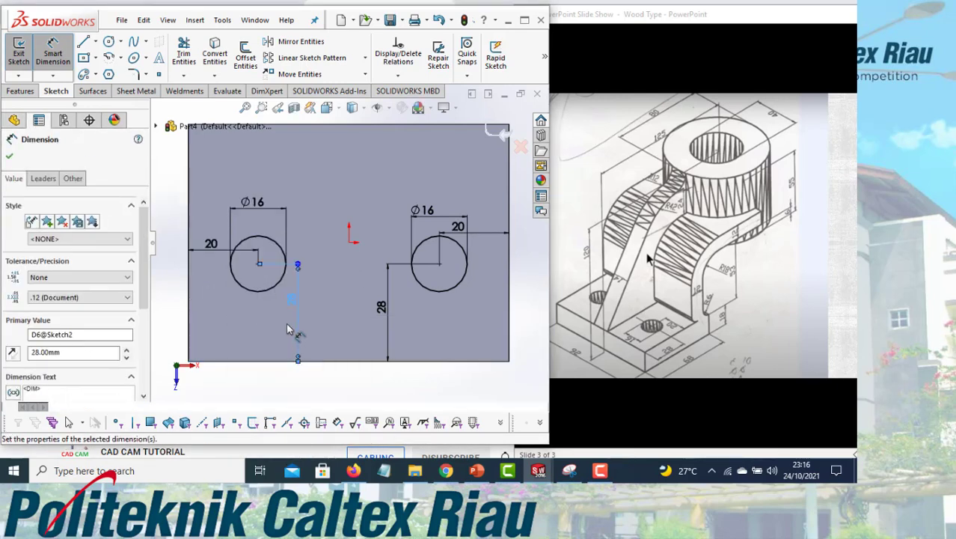
- Cut both 16 mm circles through the plate with an Extruded Cut set to Through All
left_click(20, 91)
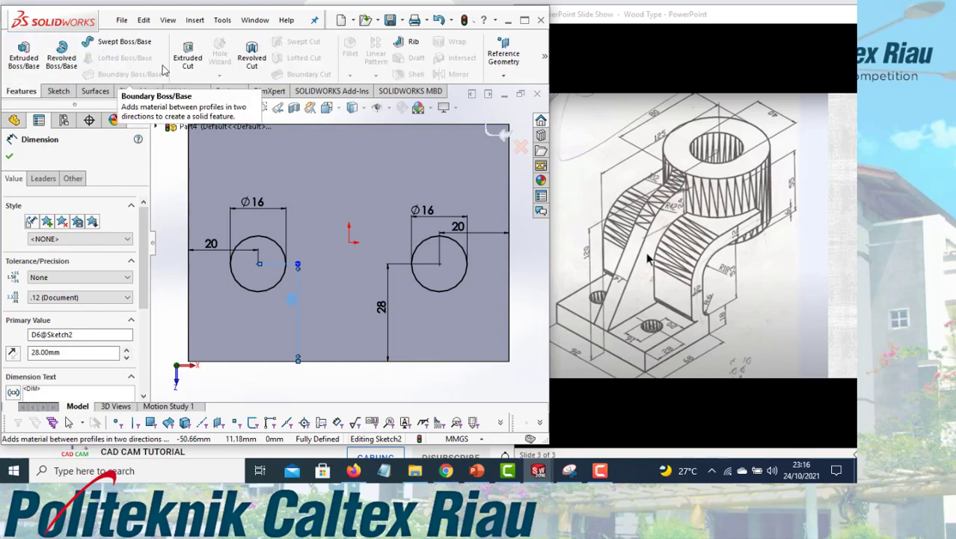
left_click(188, 56)
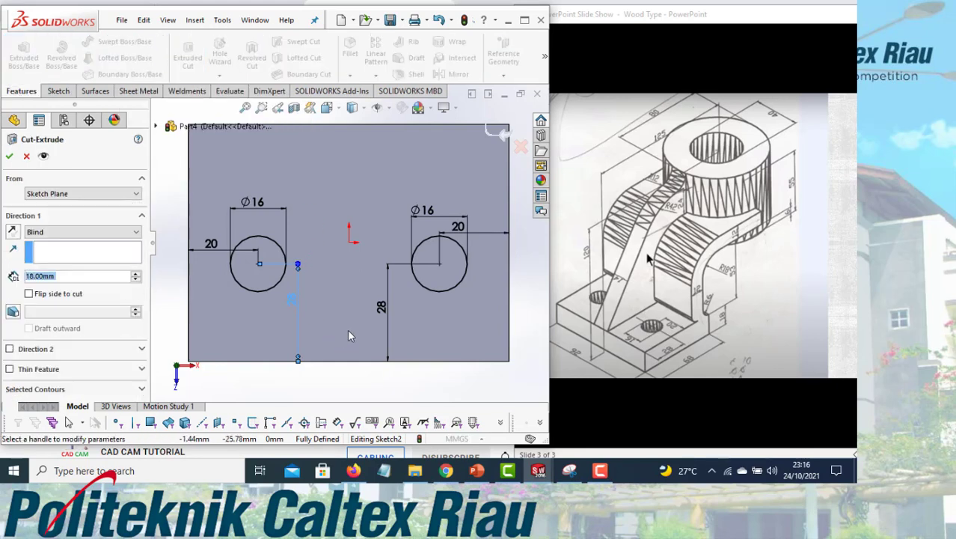
left_click(336, 113)
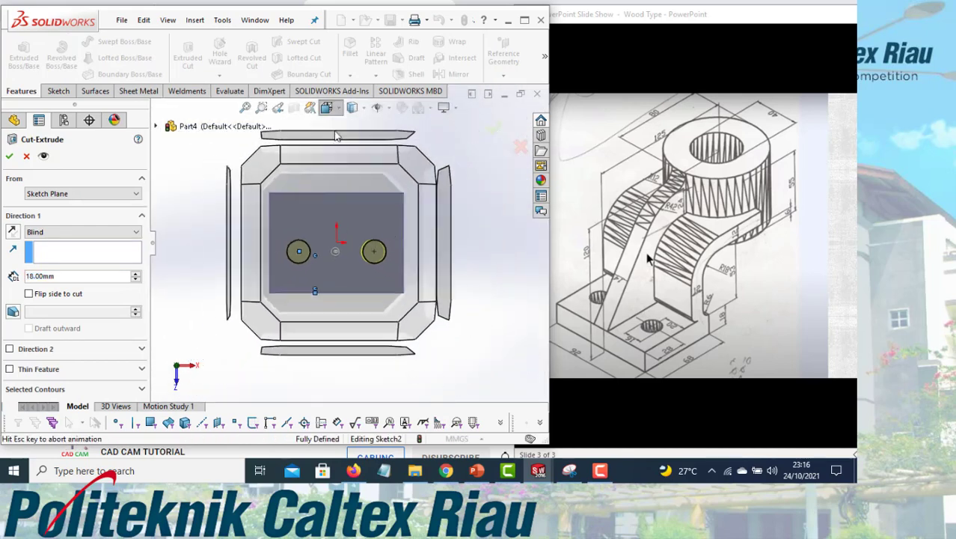
left_click(398, 144)
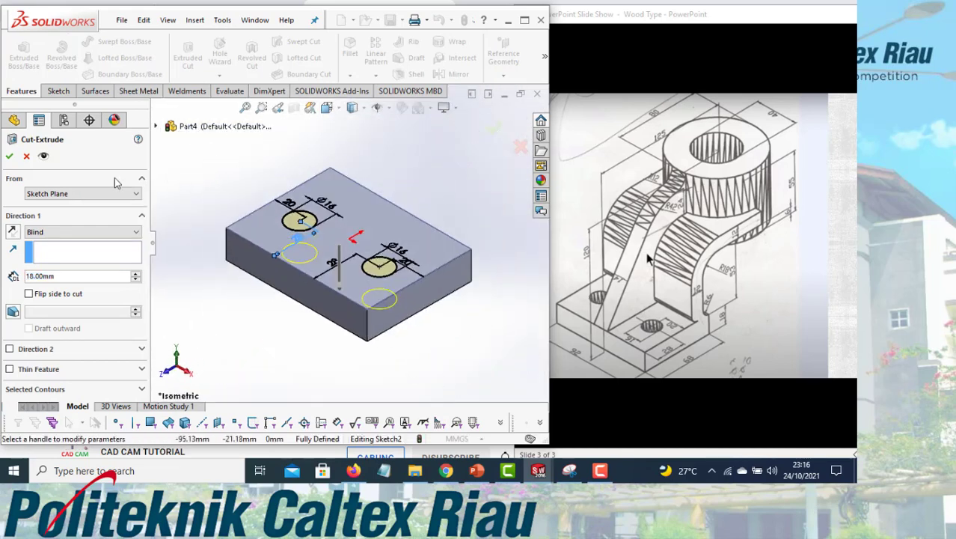
left_click(60, 231)
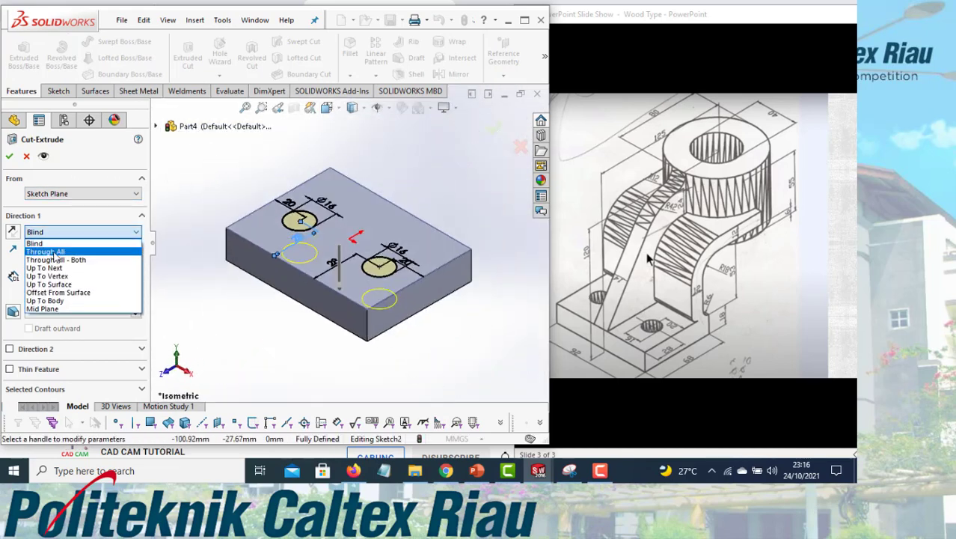
left_click(55, 253)
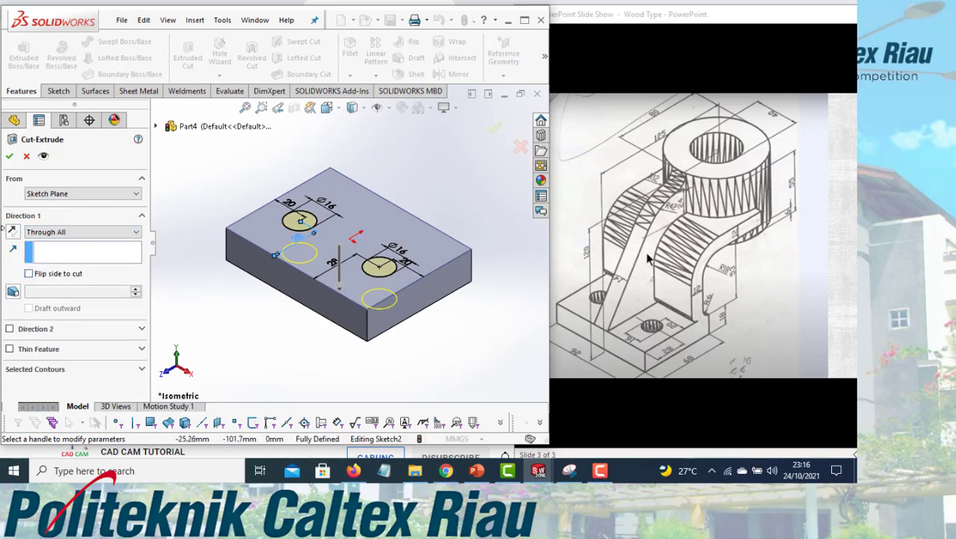
left_click(9, 157)
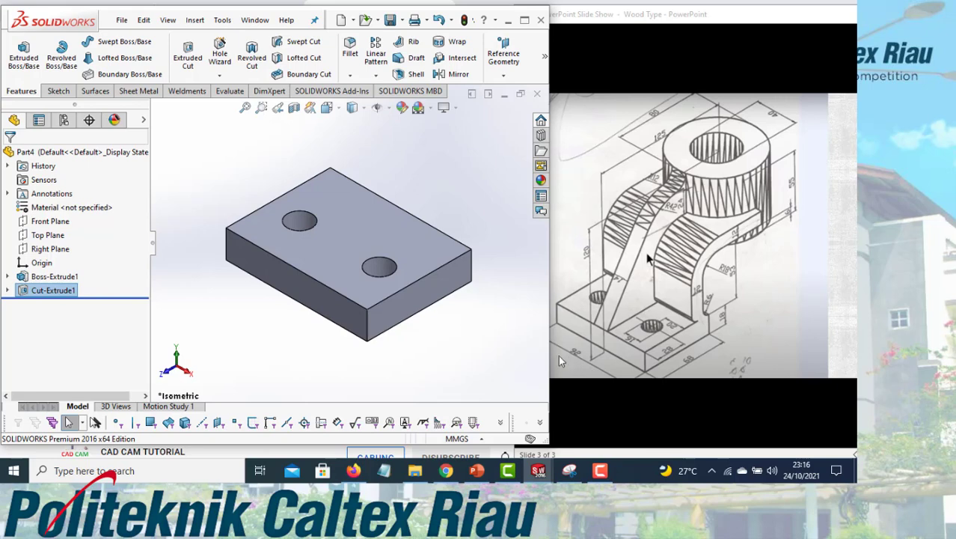
- Start a sketch on the plate's right end face and view it straight on
left_click(437, 289)
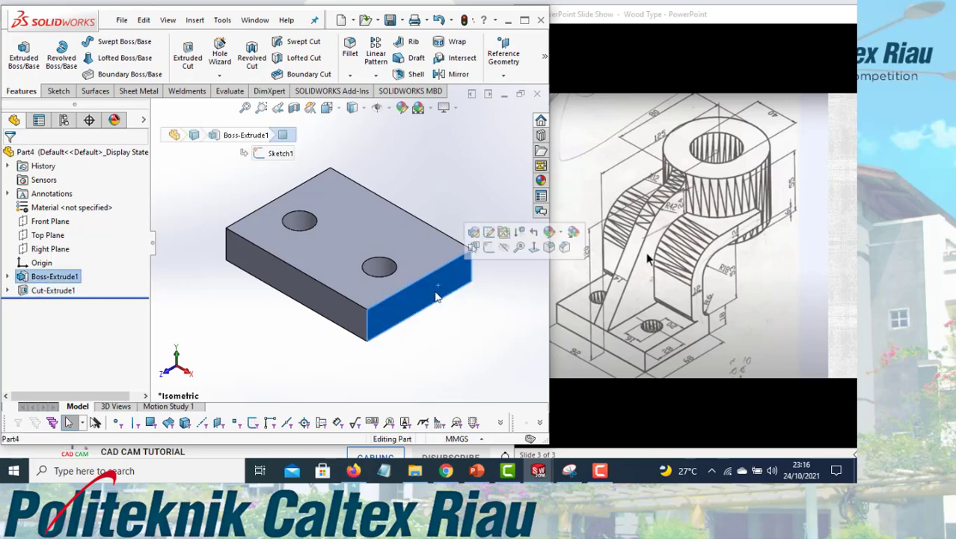
left_click(490, 248)
key("space")
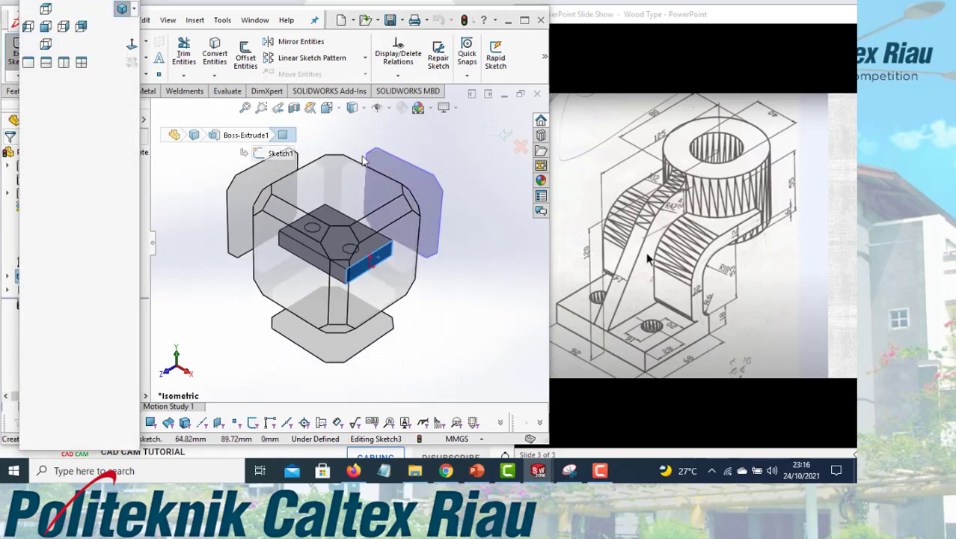
left_click(133, 45)
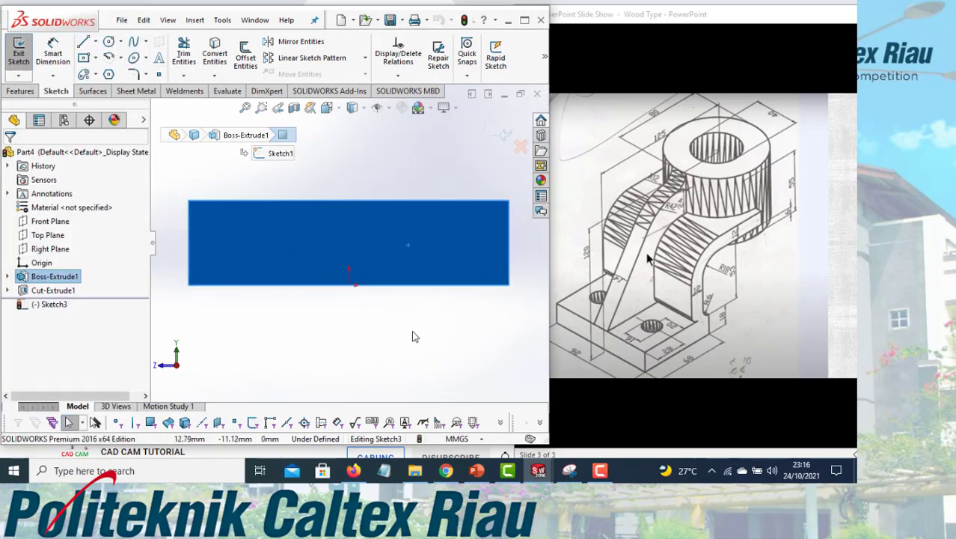
scroll(414, 335, "up", 3)
scroll(411, 153, "down", 3)
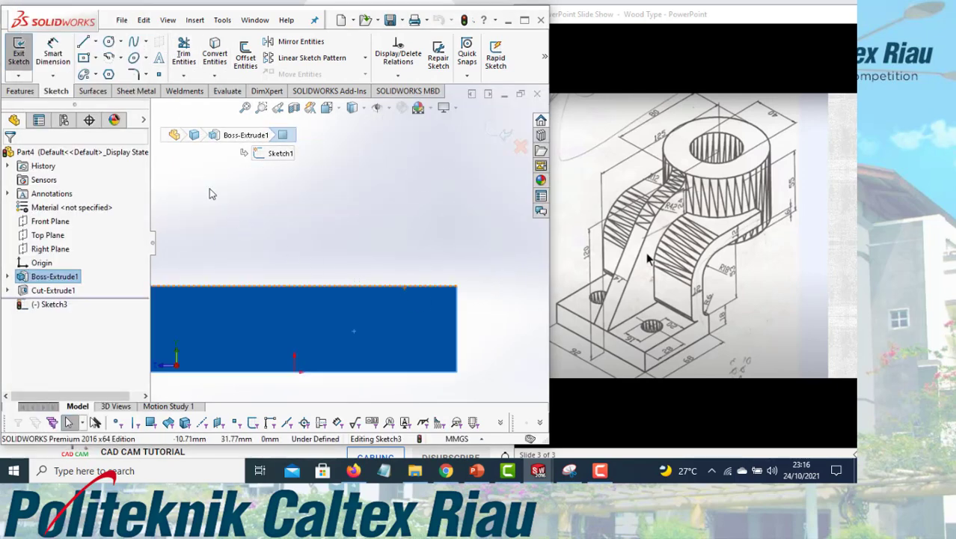
- From the end face's upper edge near the rear, sketch a vertical line about 28.5 mm, a tangent 90° arc about R13.5 mm and a horizontal line about 42.2 mm
left_click(83, 42)
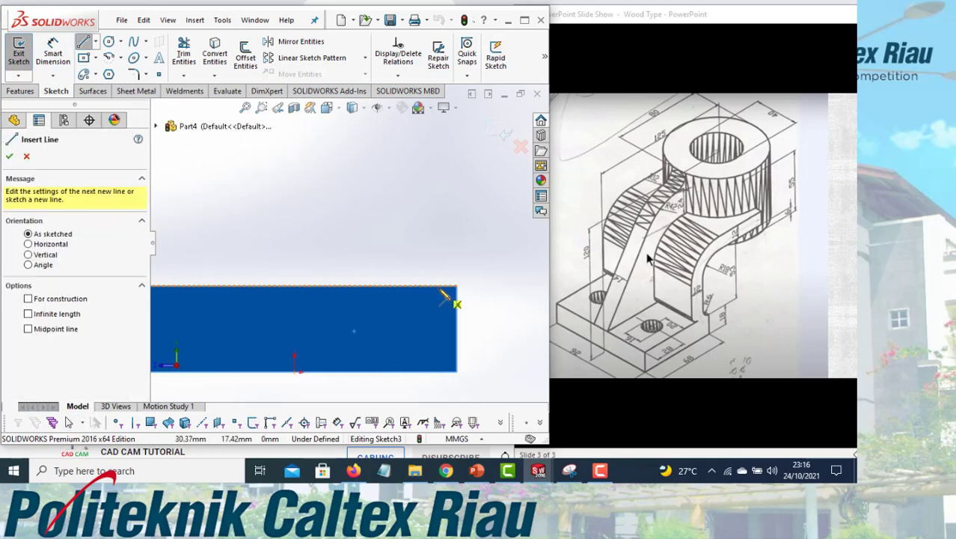
left_click(440, 287)
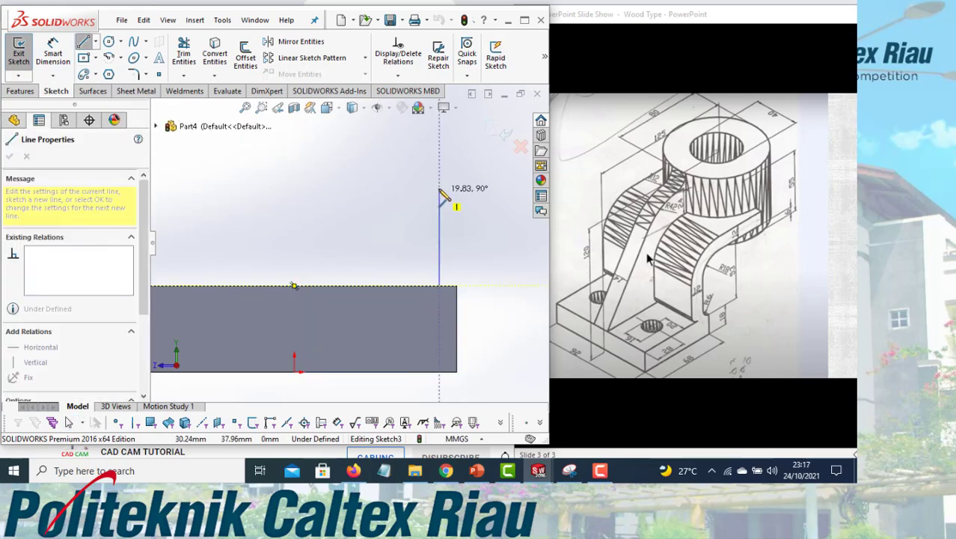
left_click(440, 149)
scroll(440, 154, "up", 2)
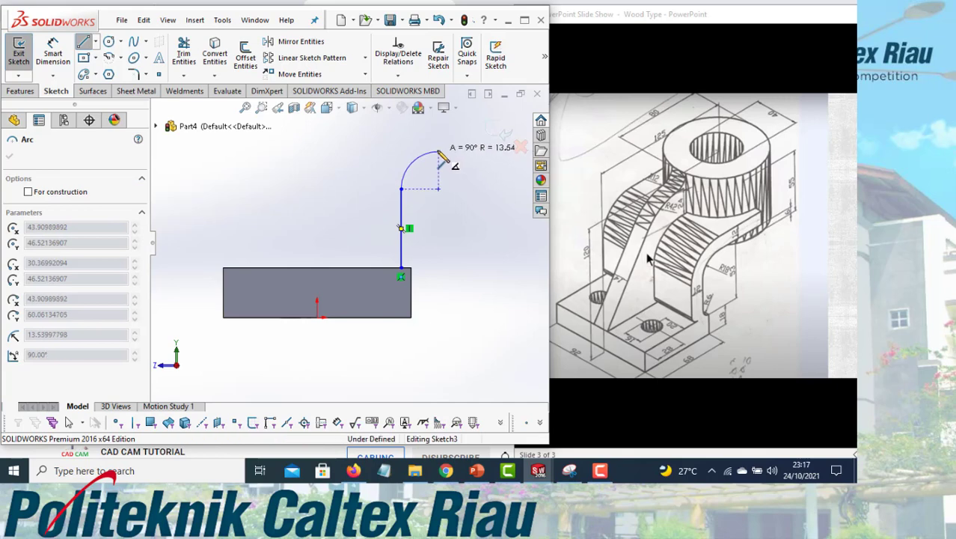
left_click(439, 152)
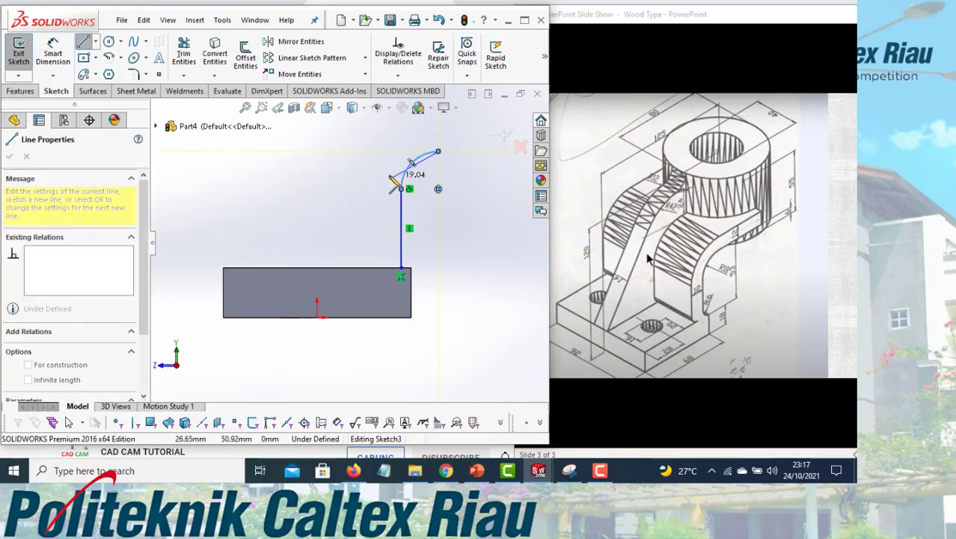
key("z")
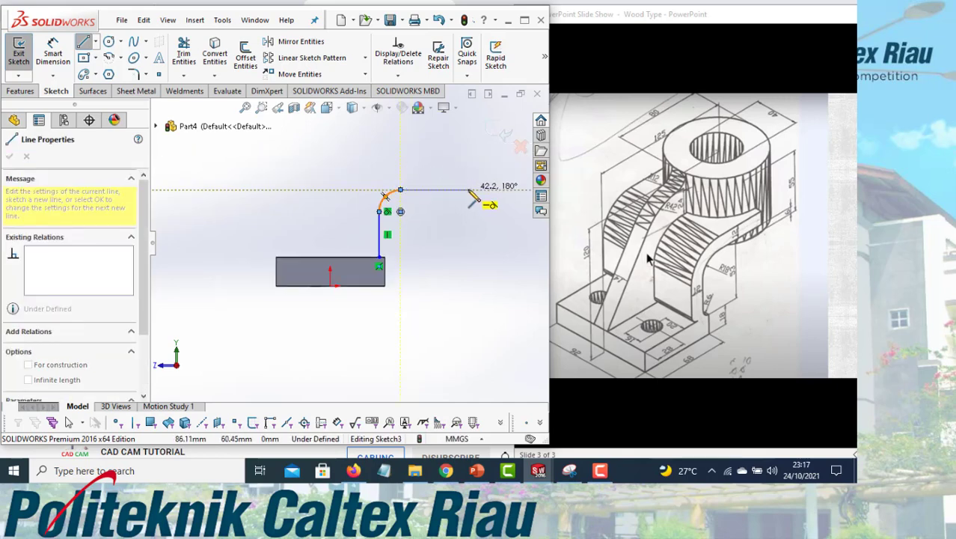
left_click(468, 190)
right_click(470, 190)
left_click(479, 199)
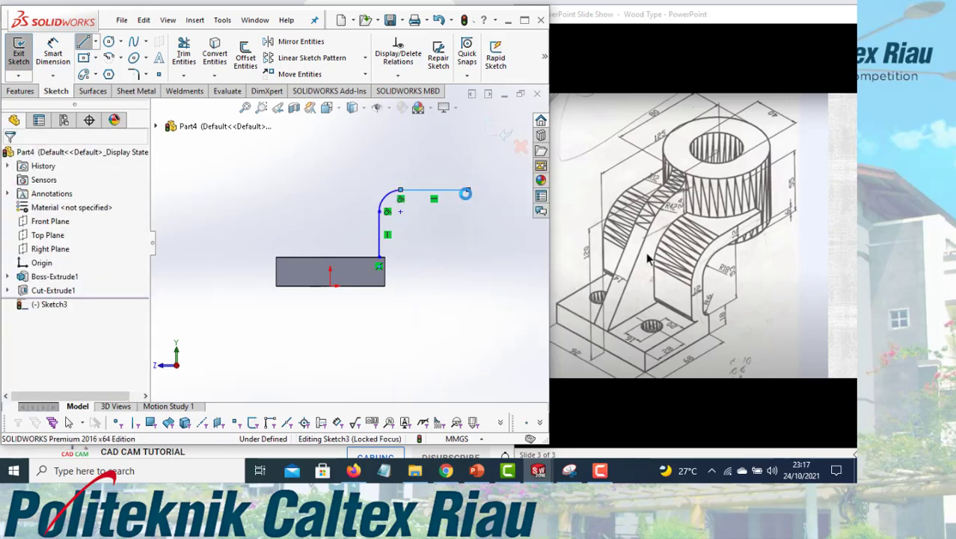
- Dimension the arc's radius to 16 mm
left_click(53, 56)
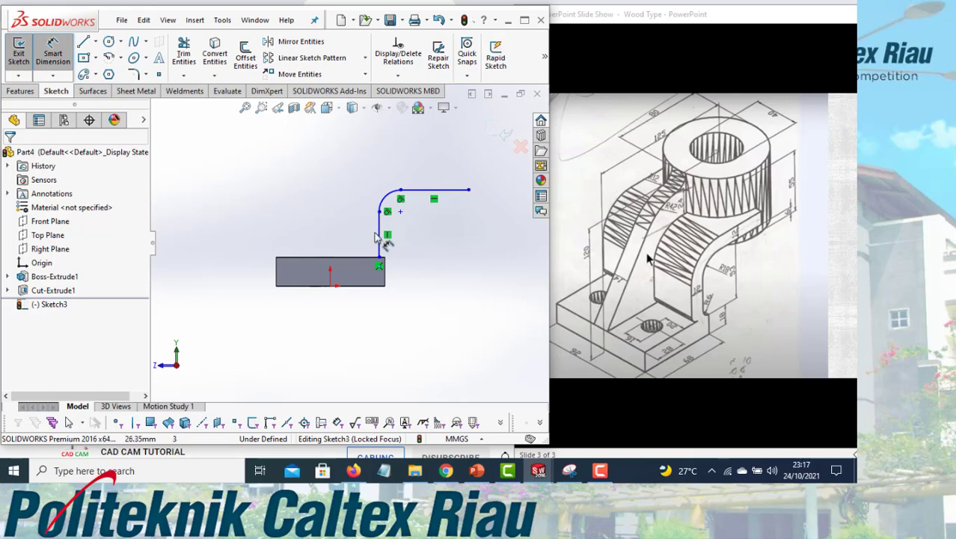
left_click(376, 194)
left_click(364, 187)
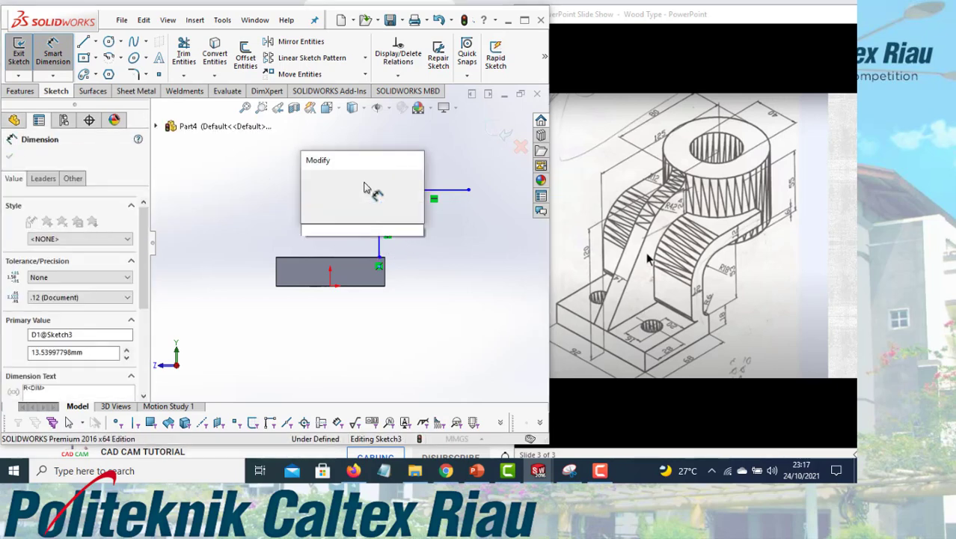
type("16")
key("Return")
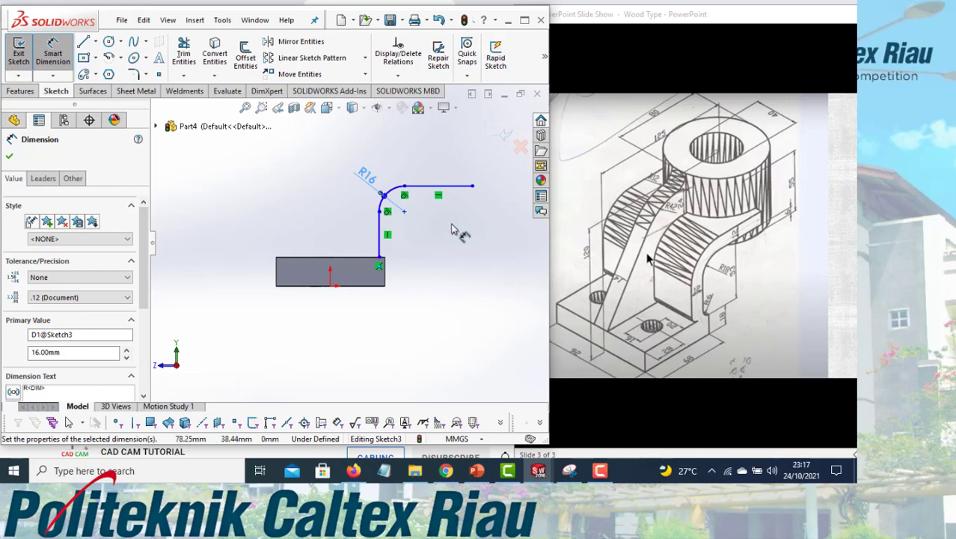
- Dimension the horizontal line's length to 63 mm, entered as 125-62
left_click(435, 187)
left_click(434, 163)
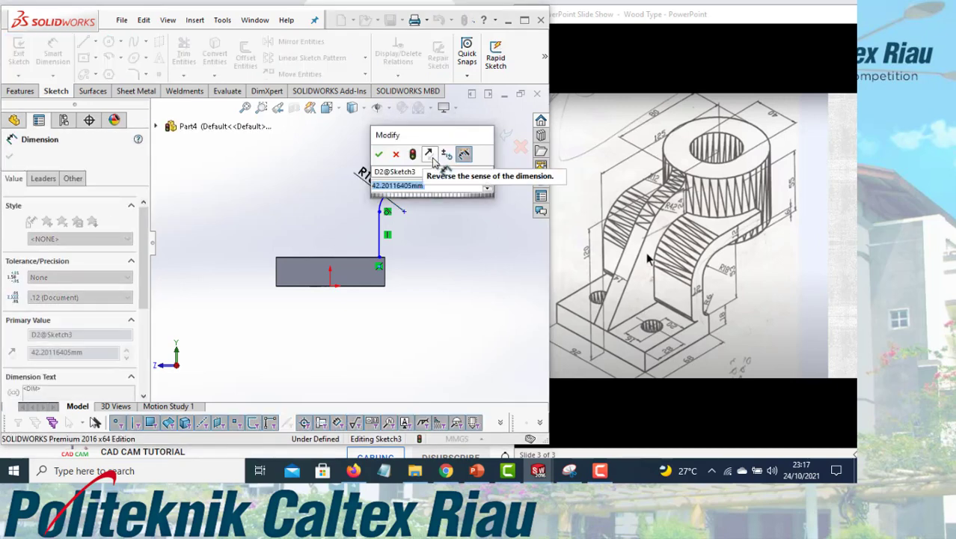
type("1")
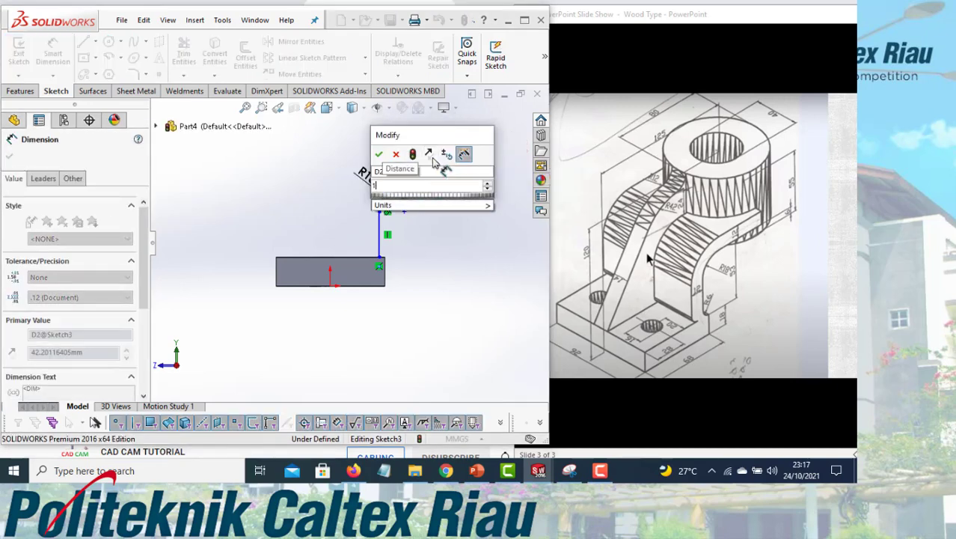
type("25-")
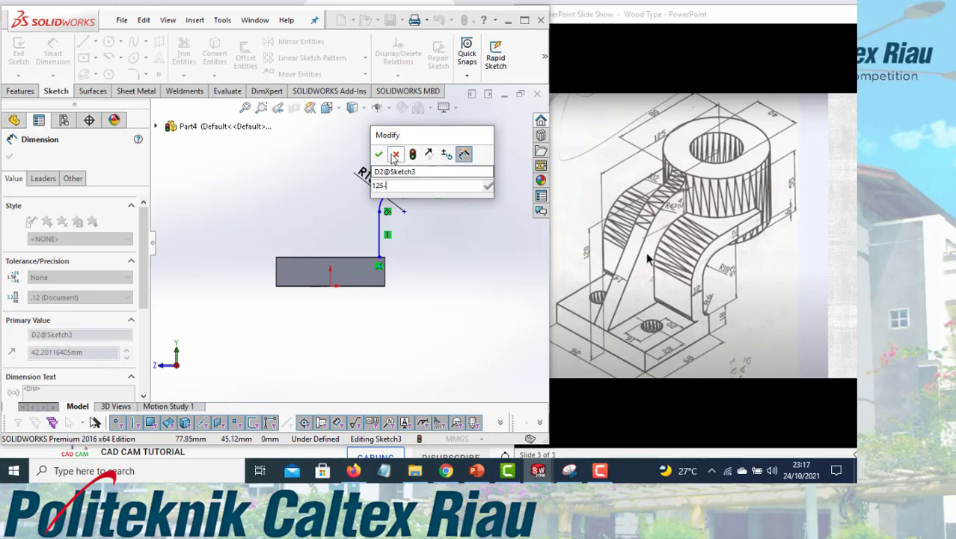
type("62")
key("Return")
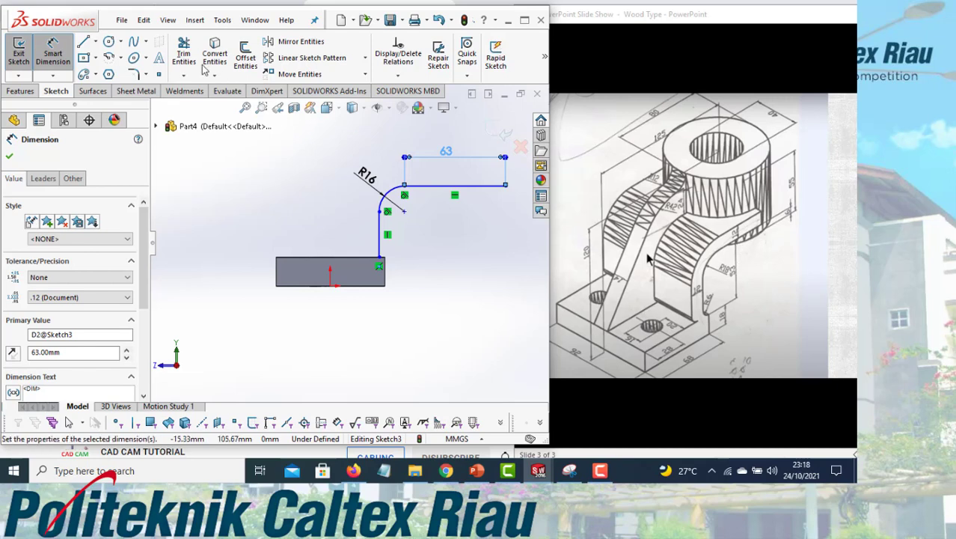
- Dimension the horizontal line 53 mm above the plate's upper rear corner
left_click(434, 187)
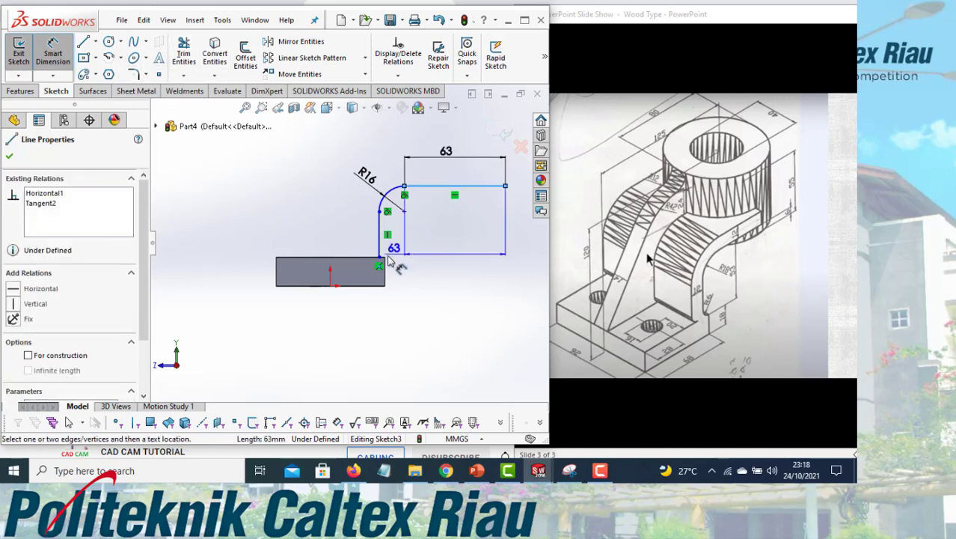
left_click(384, 257)
left_click(459, 249)
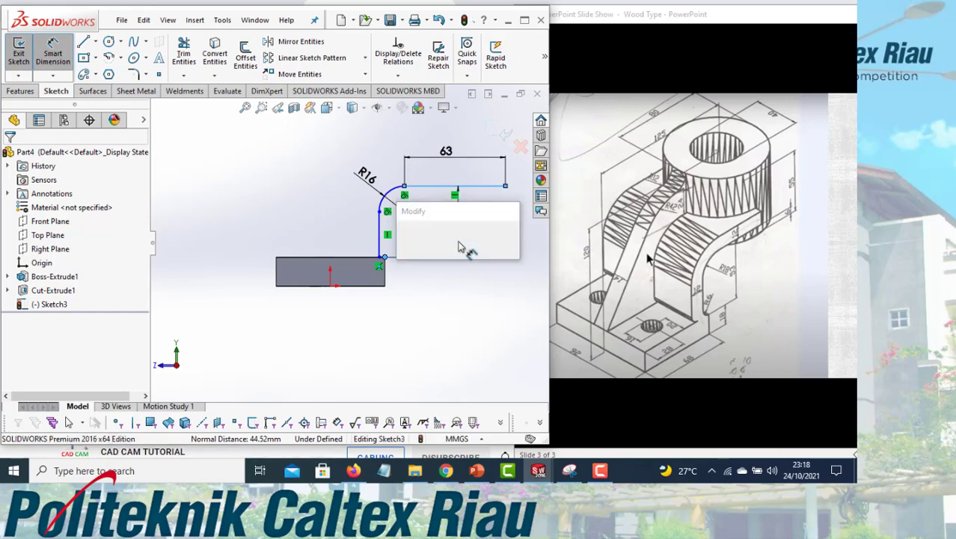
type("53")
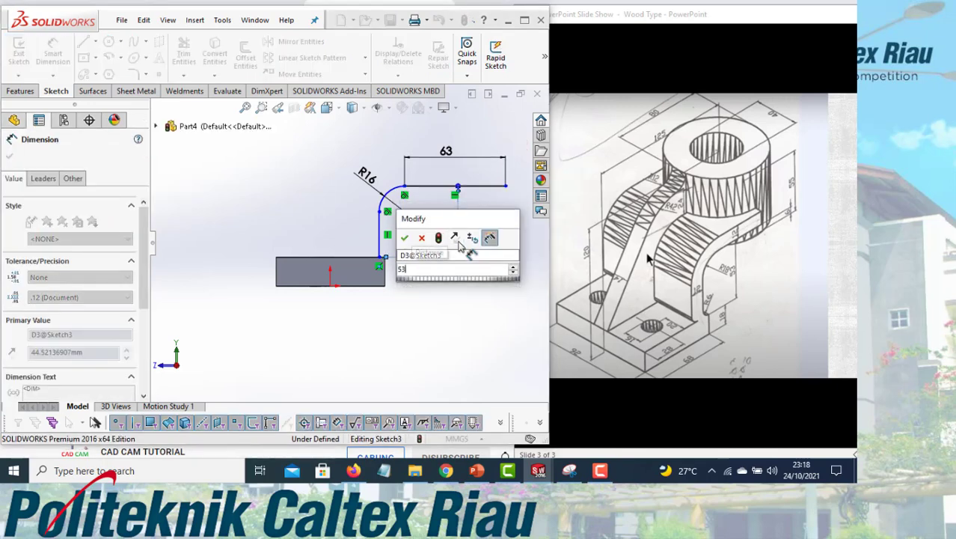
key("Return")
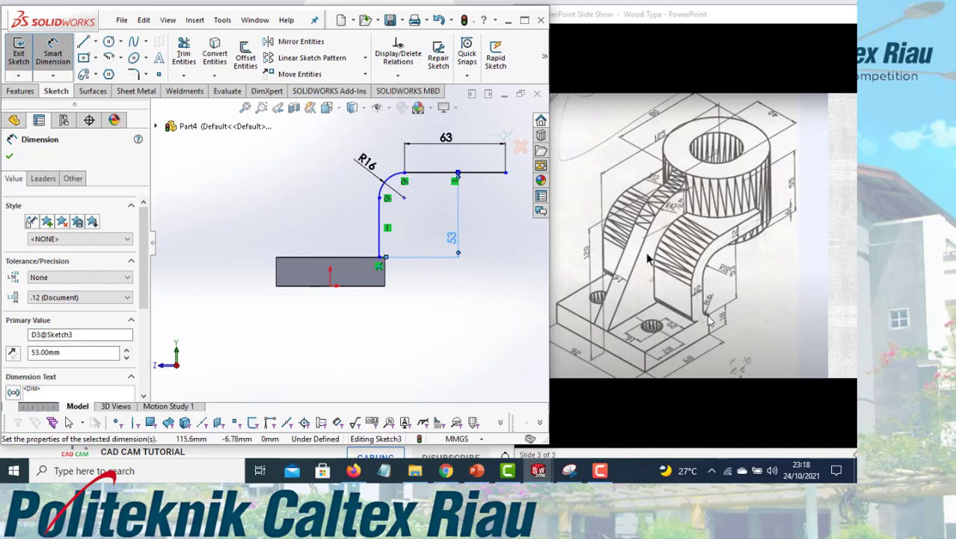
- Dimension the arm profile's vertical line 6 mm from the plate's rear edge
scroll(390, 289, "down", 2)
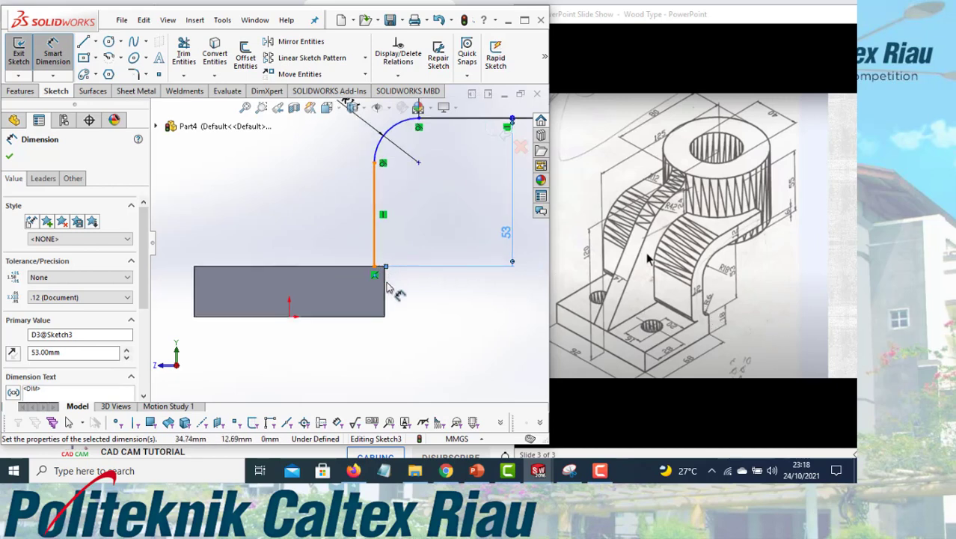
left_click(383, 282)
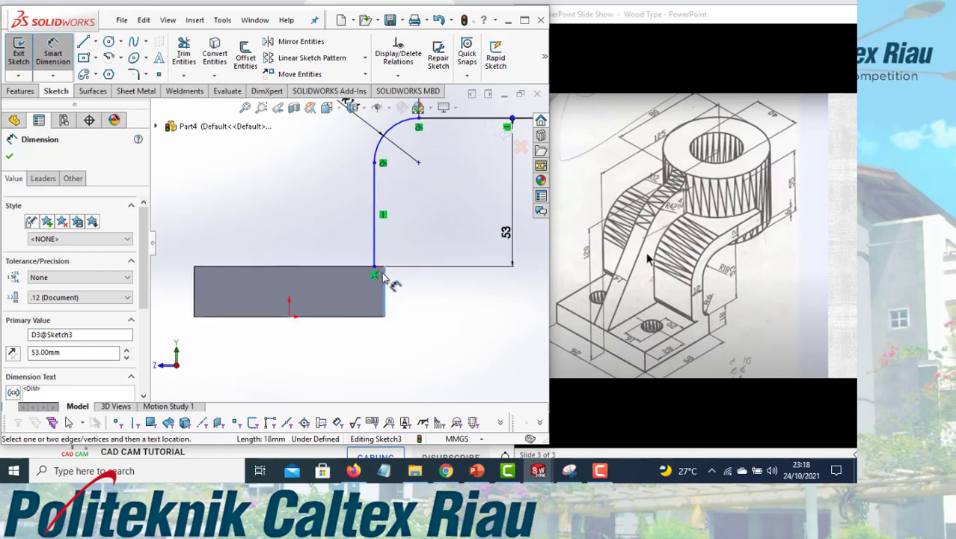
left_click(374, 249)
left_click(389, 253)
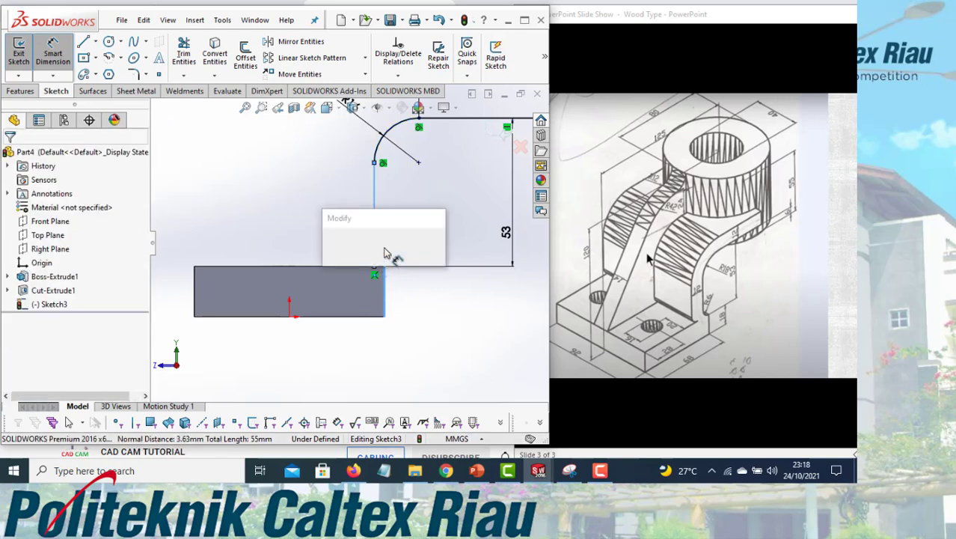
type("6")
key("Return")
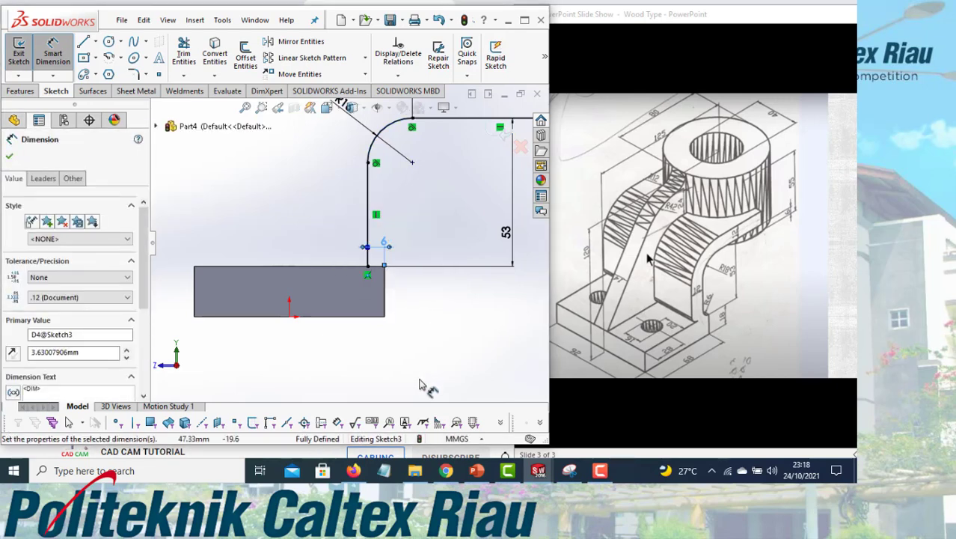
- Offset the whole arm profile chain 12 mm toward its outer side, using the reversed direction
scroll(415, 358, "down", 3)
scroll(433, 348, "up", 6)
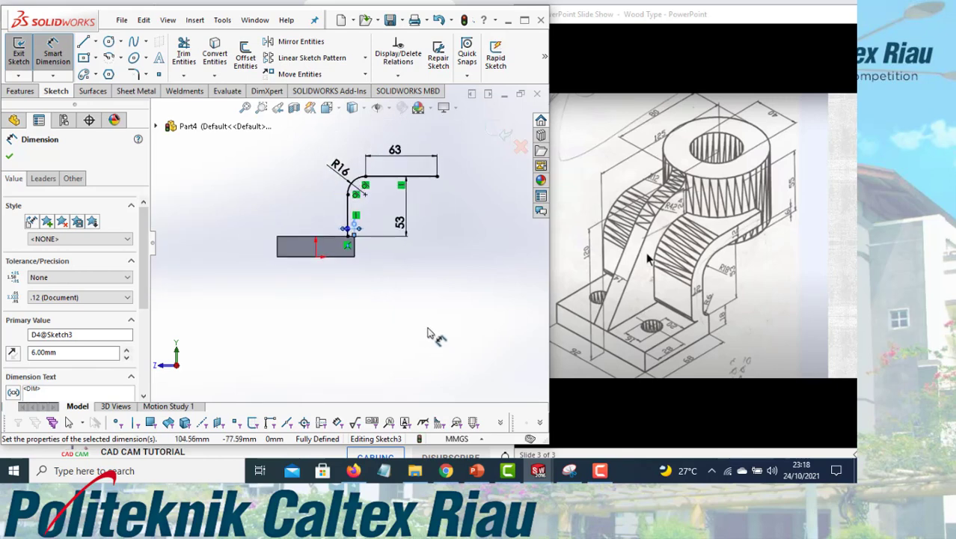
scroll(356, 179, "down", 2)
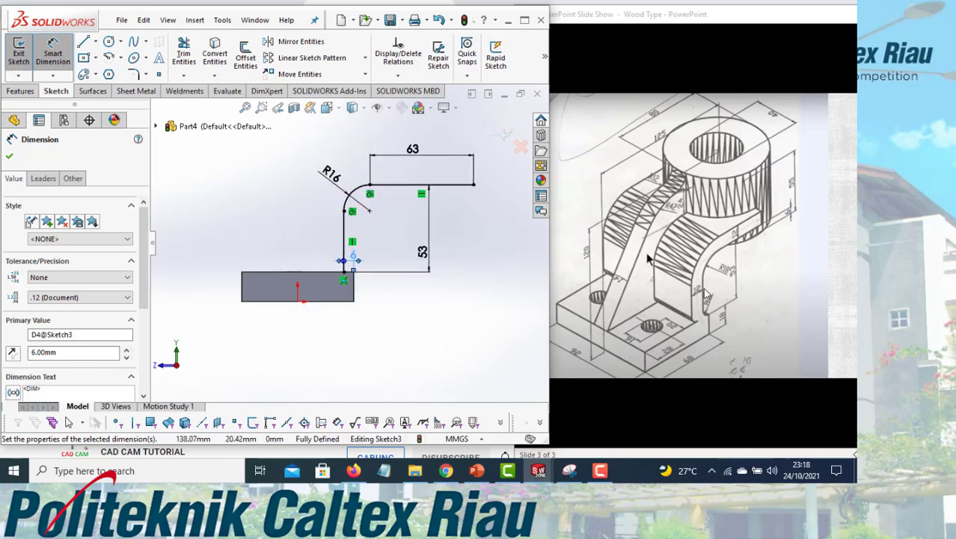
left_click(247, 60)
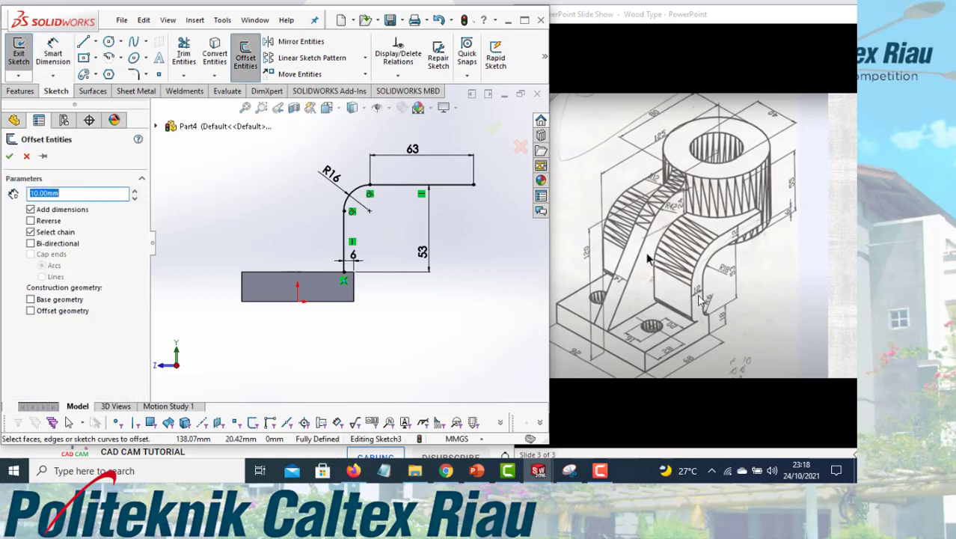
type("12")
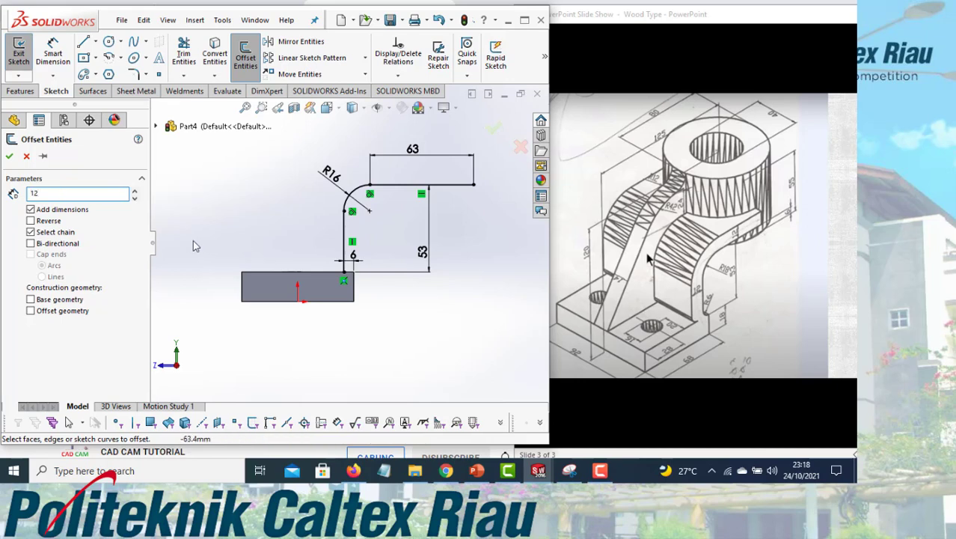
key("Return")
left_click(346, 234)
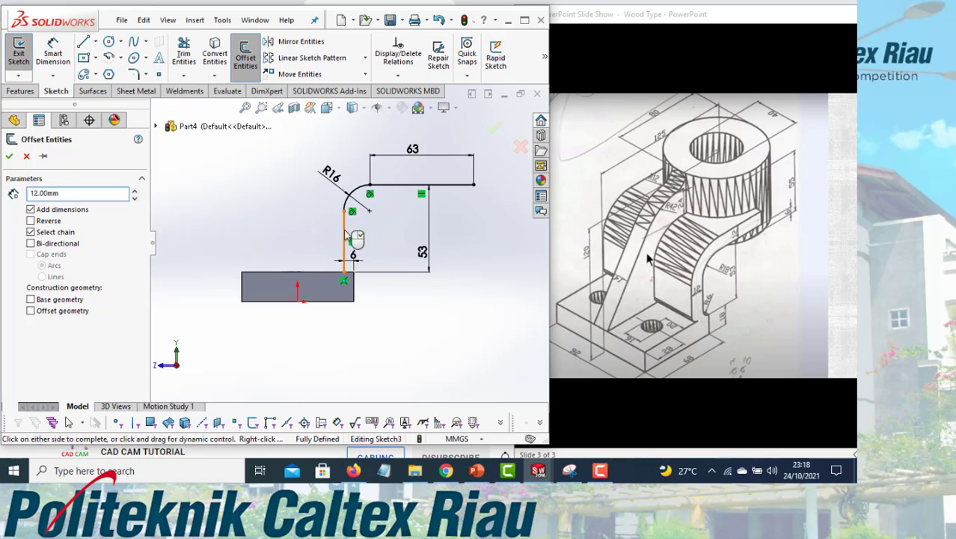
left_click(31, 221)
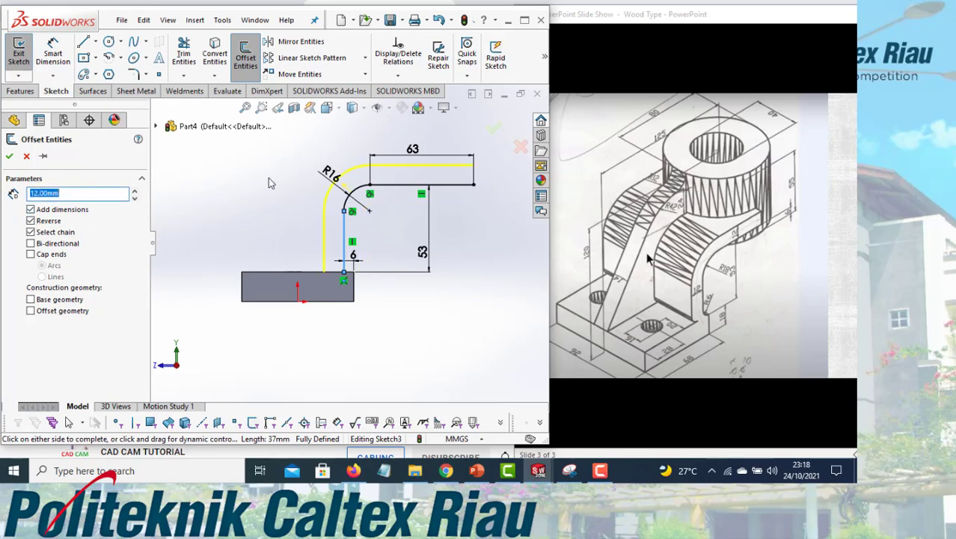
left_click(9, 156)
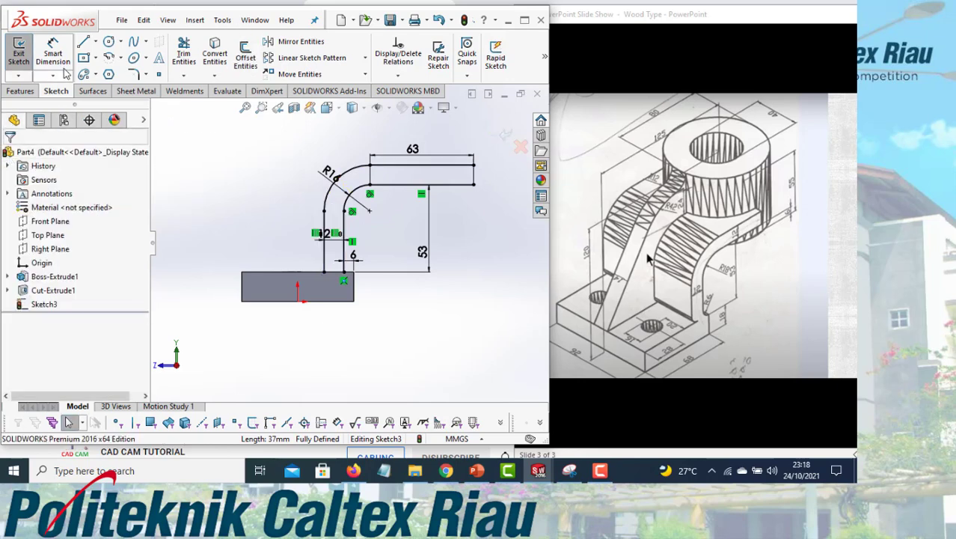
- Close the arm profile's lower end with a horizontal line along the plate's upper edge
left_click(84, 44)
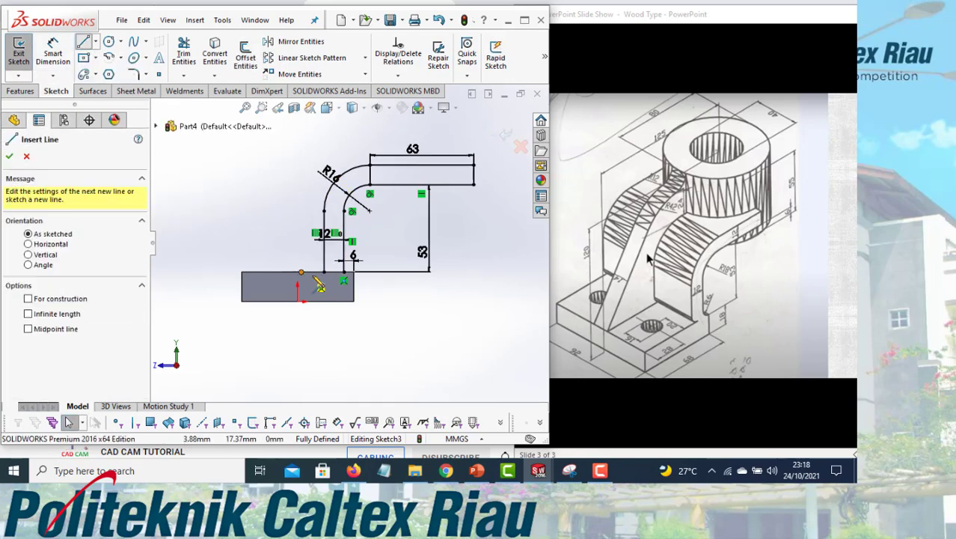
left_click(343, 273)
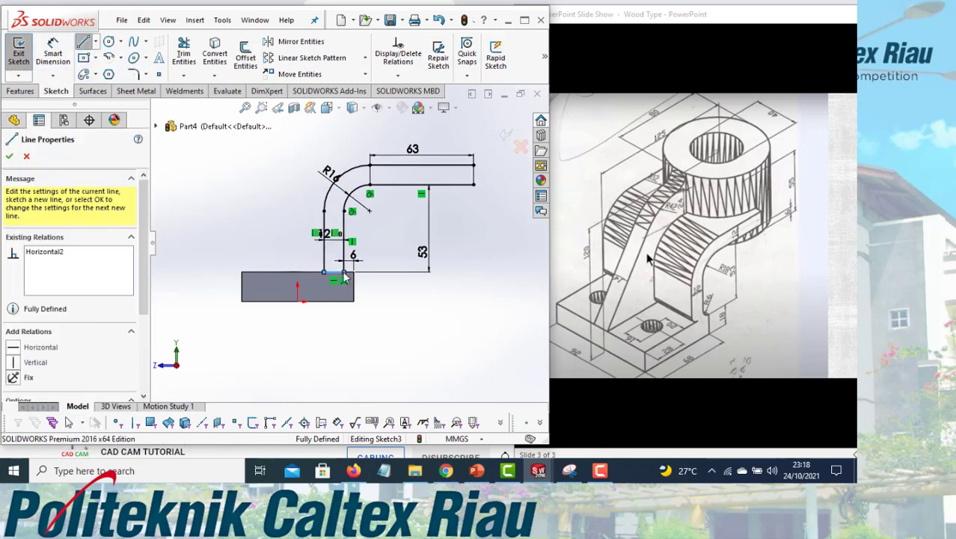
right_click(343, 229)
left_click(376, 280)
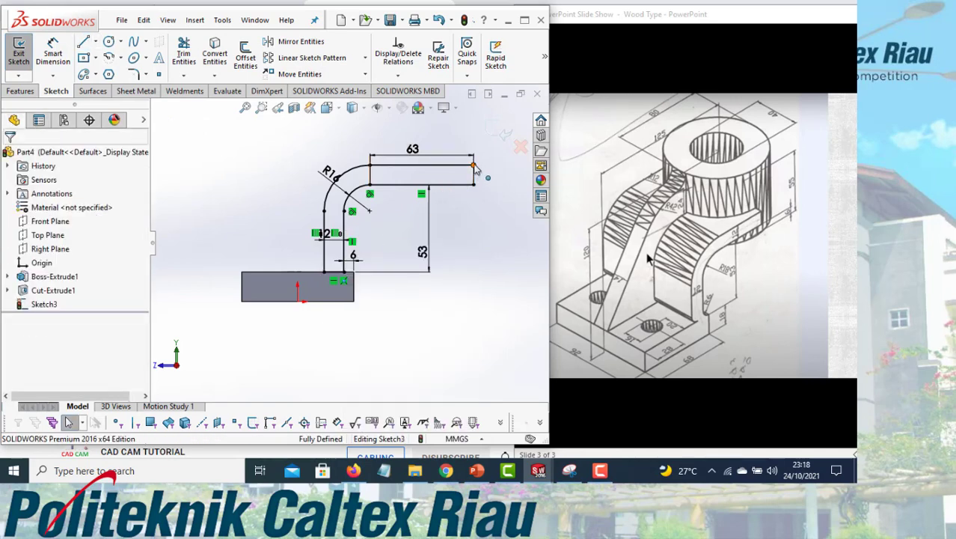
- Close the arm profile's free end with a vertical line joining the two horizontal lines' endpoints
left_click(476, 177)
left_click(84, 42)
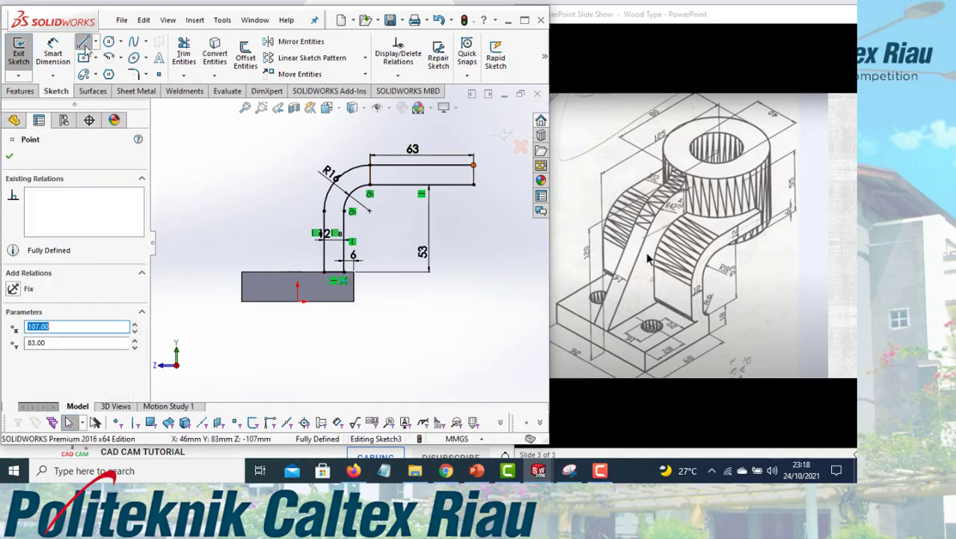
left_click(474, 185)
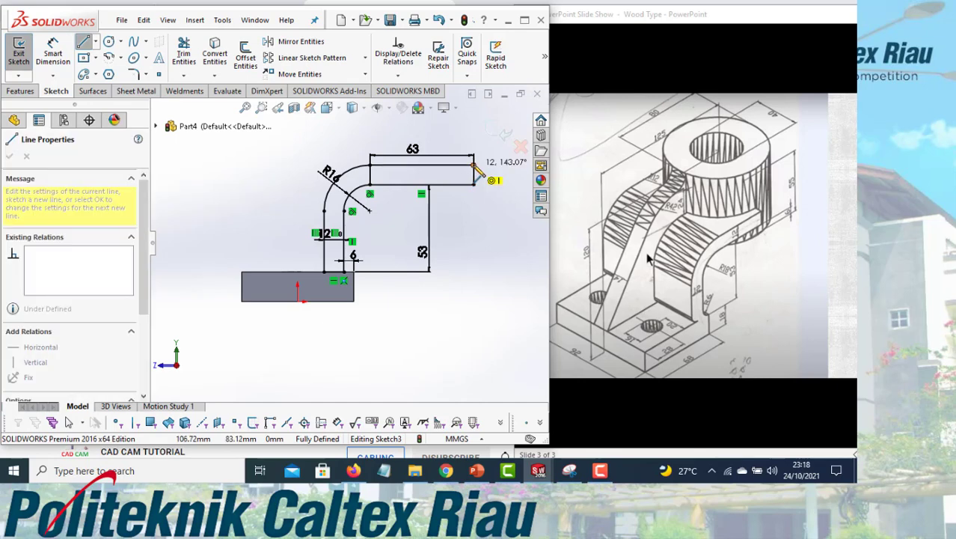
left_click(474, 165)
right_click(474, 166)
left_click(494, 175)
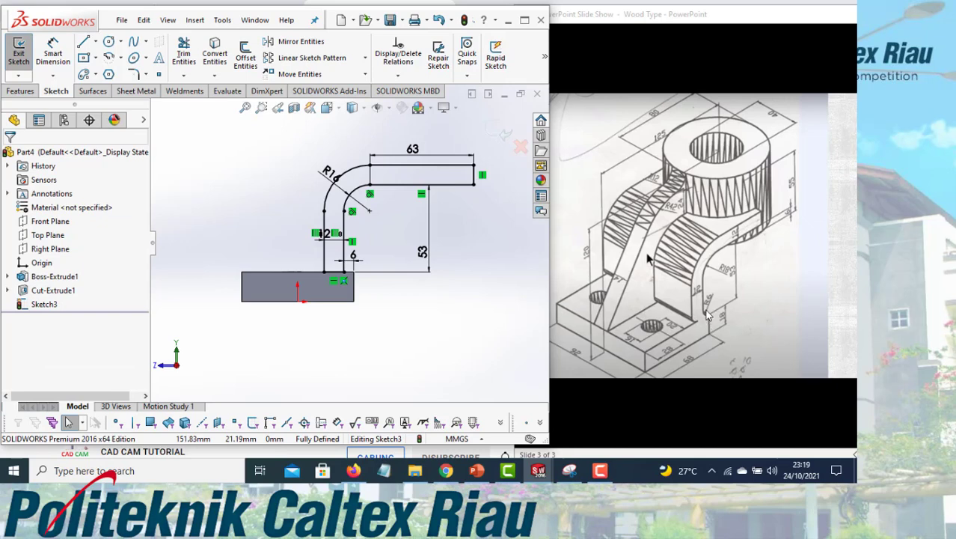
- Add a 6 mm sketch fillet at the profile's lower outer corner, where the offset vertical line meets the closing line
left_click(53, 53)
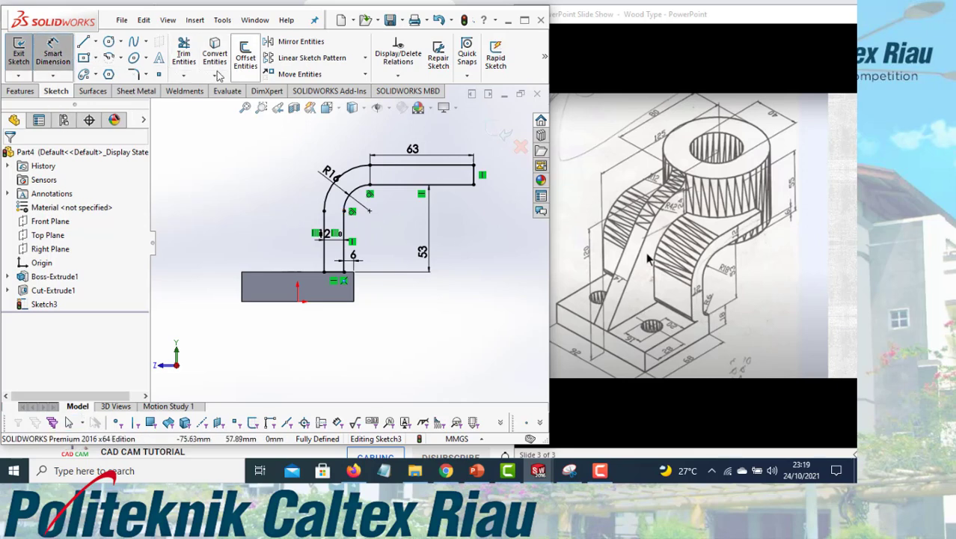
left_click(145, 75)
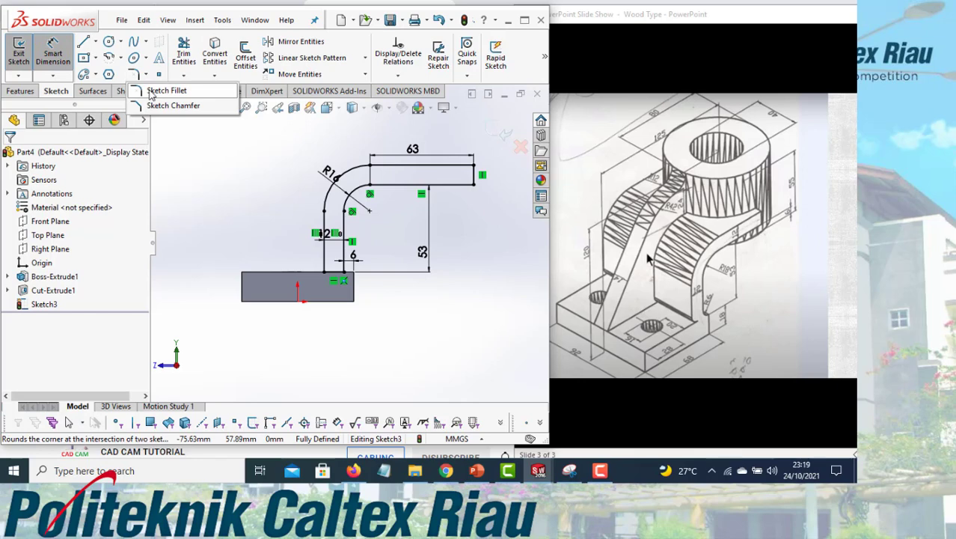
left_click(152, 92)
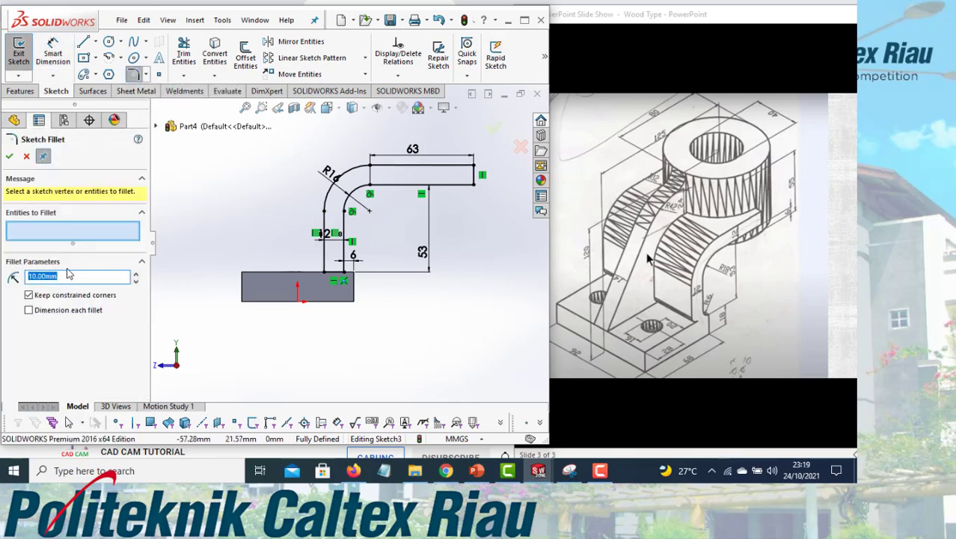
type("6")
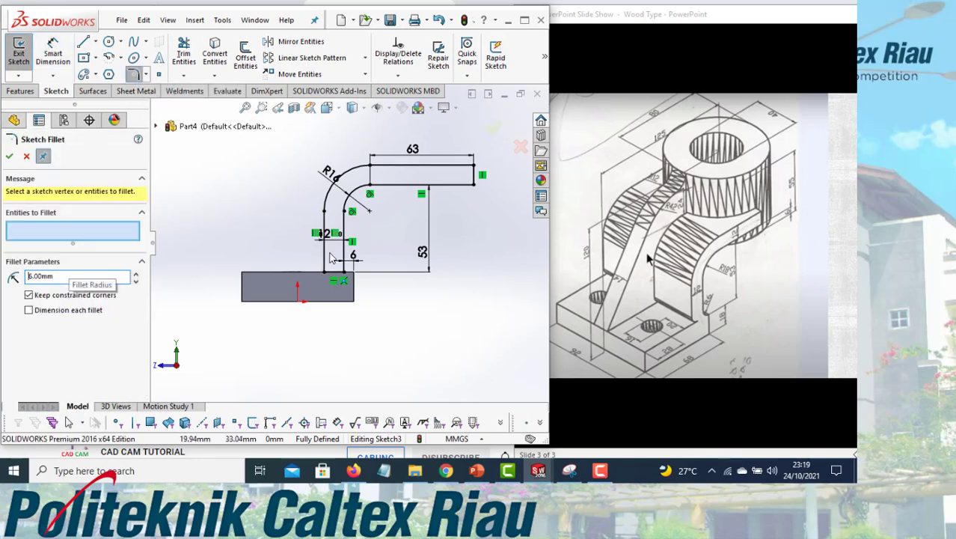
left_click(326, 269)
left_click(333, 273)
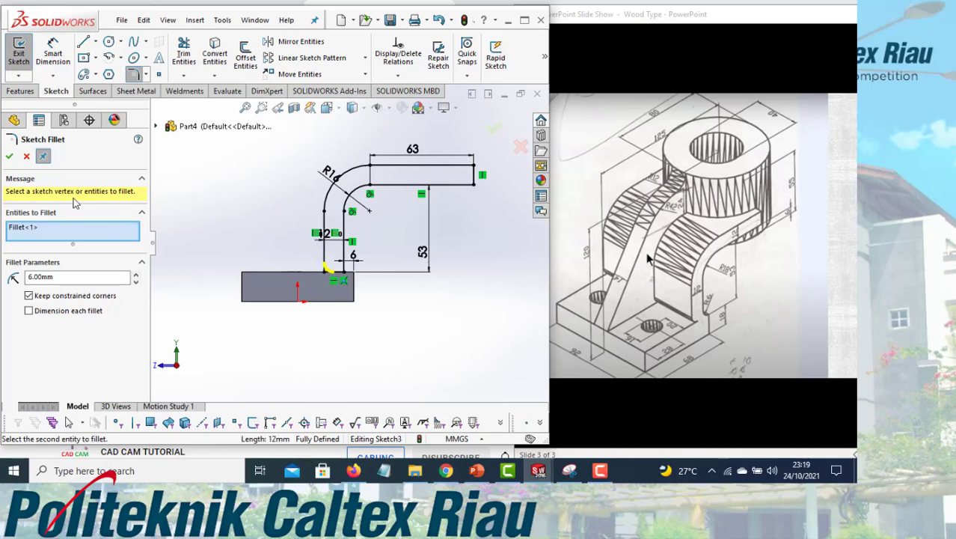
left_click(8, 156)
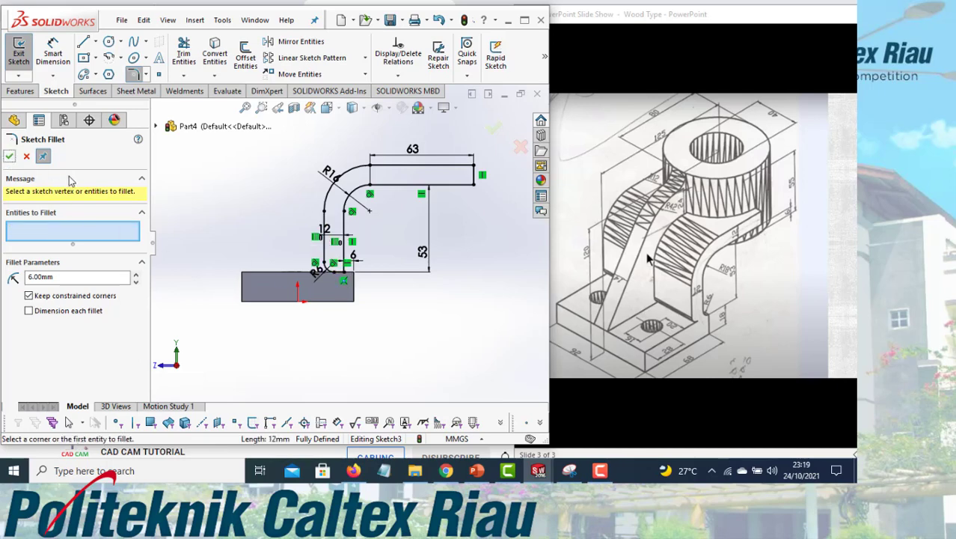
left_click(9, 156)
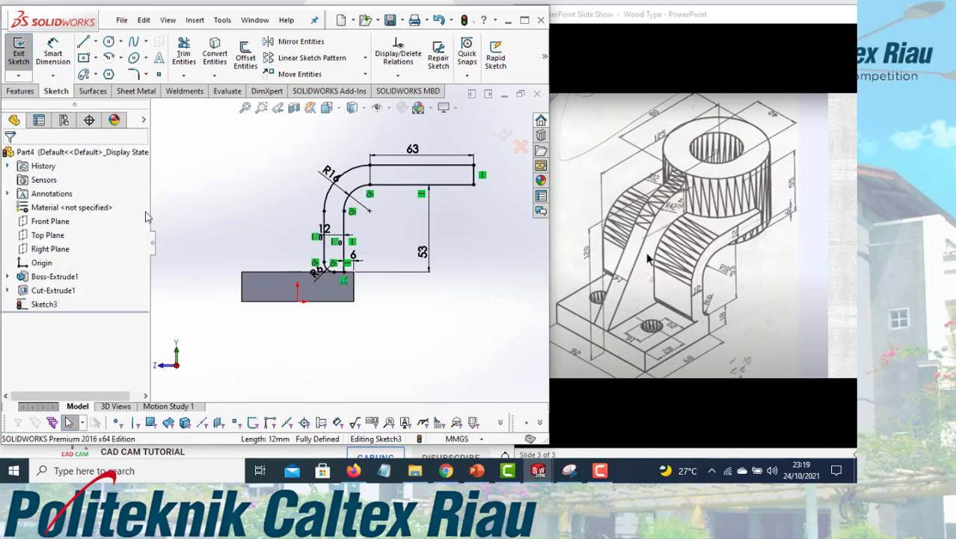
- Extrude the arm profile Through All in the reversed direction across the plate's width, merged with the plate
left_click(27, 95)
left_click(24, 54)
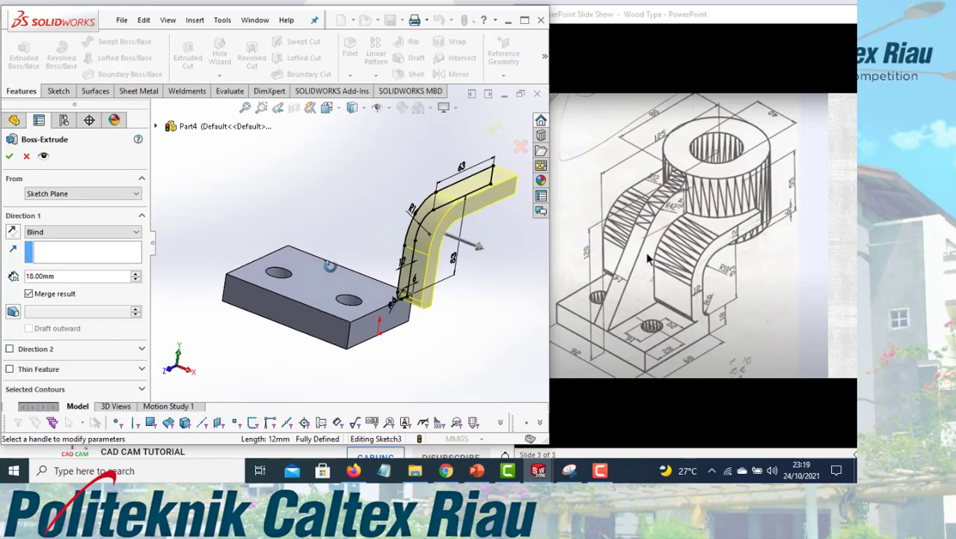
left_click(12, 232)
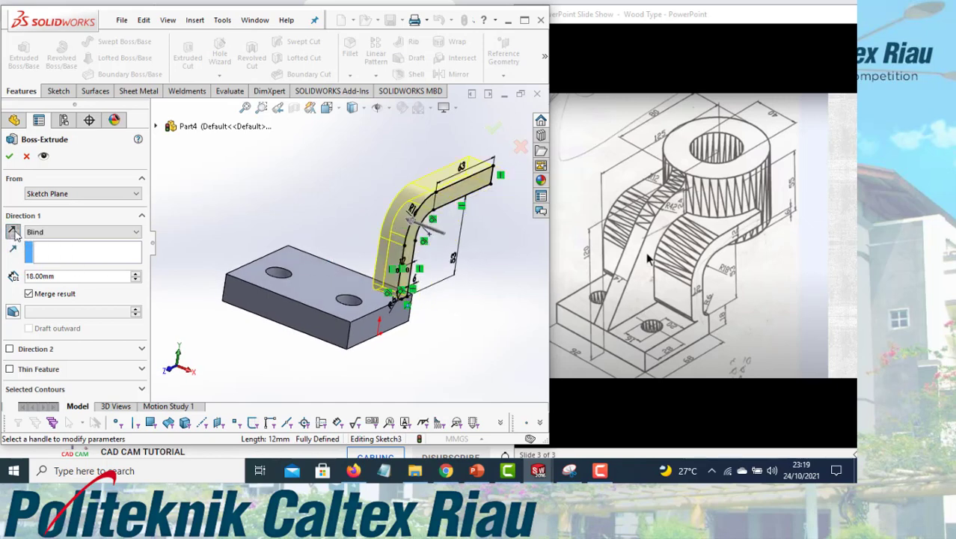
left_click(59, 233)
left_click(64, 253)
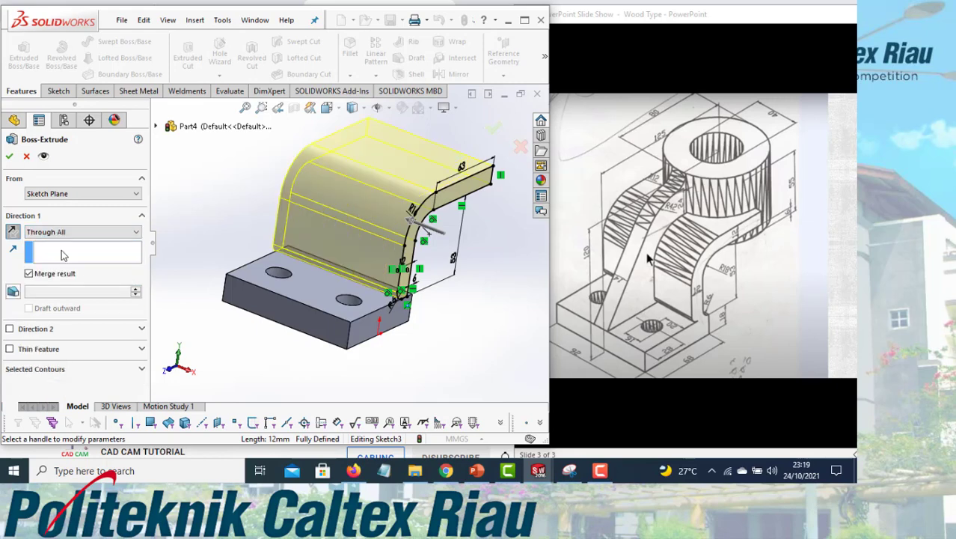
mouse_move(324, 274)
middle_mouse_down()
mouse_move(365, 269)
mouse_move(323, 261)
middle_mouse_up()
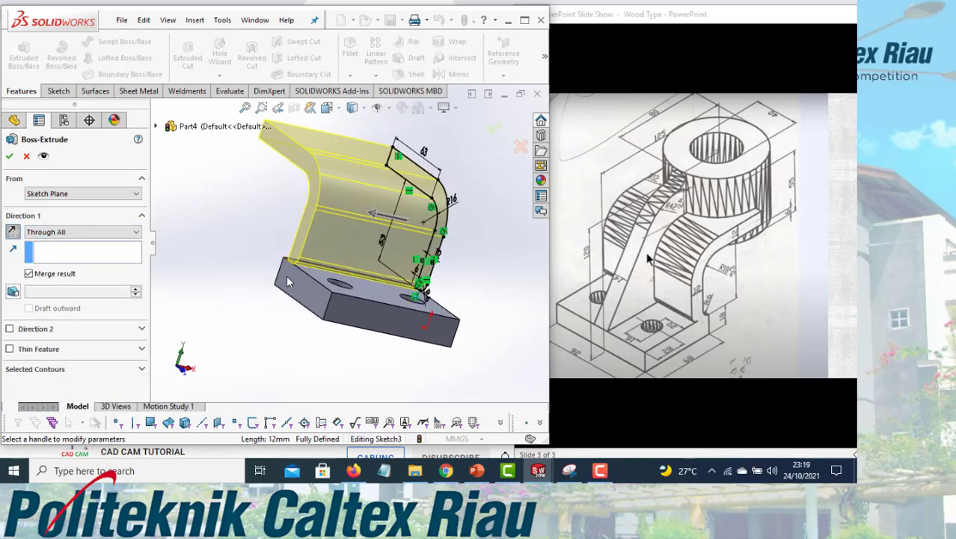
left_click(9, 156)
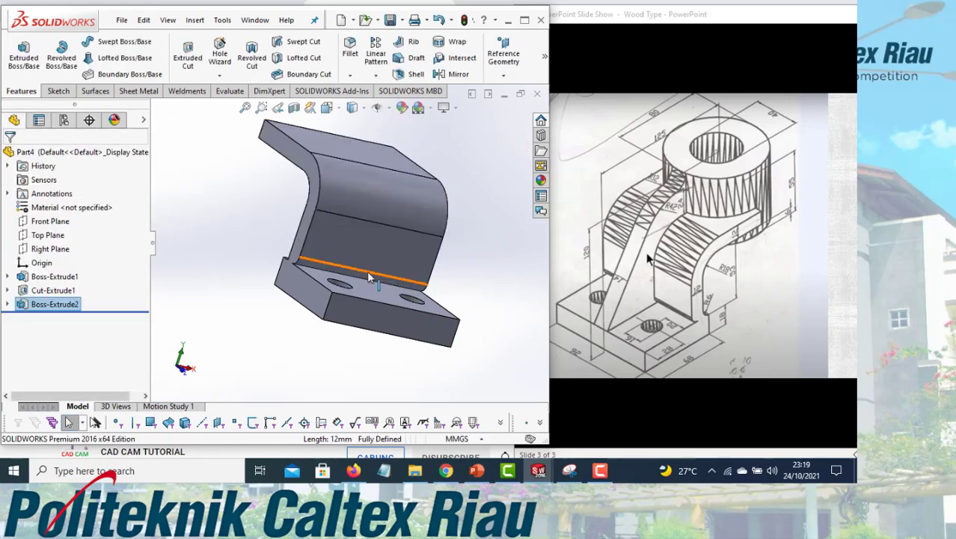
- Start a sketch on the arm's flat upper face, viewed straight from above
middle_click_drag(378, 294, 341, 192)
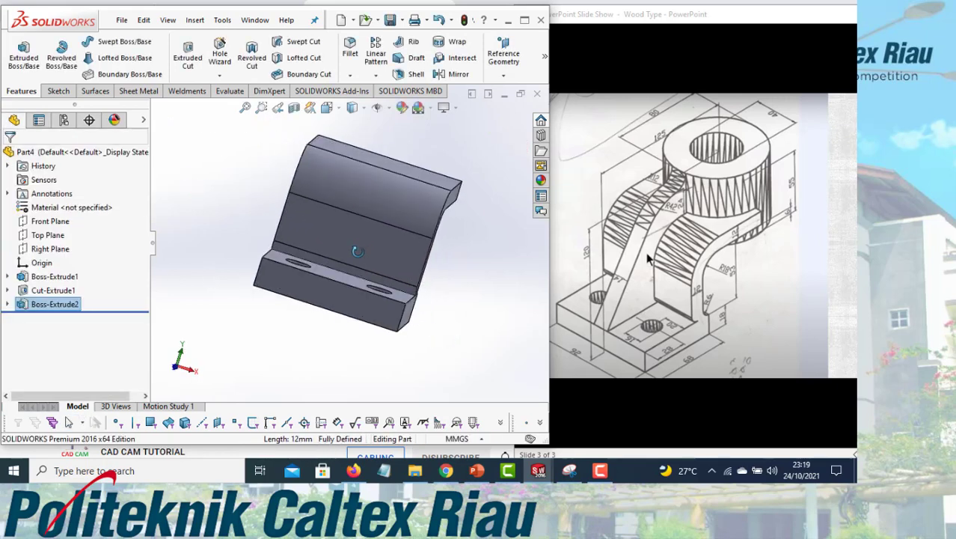
left_click(327, 107)
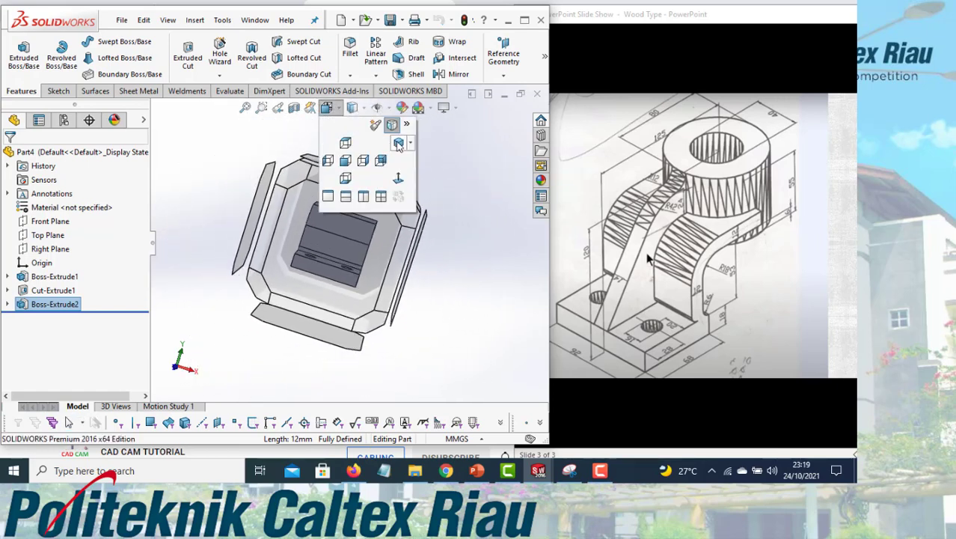
left_click(399, 144)
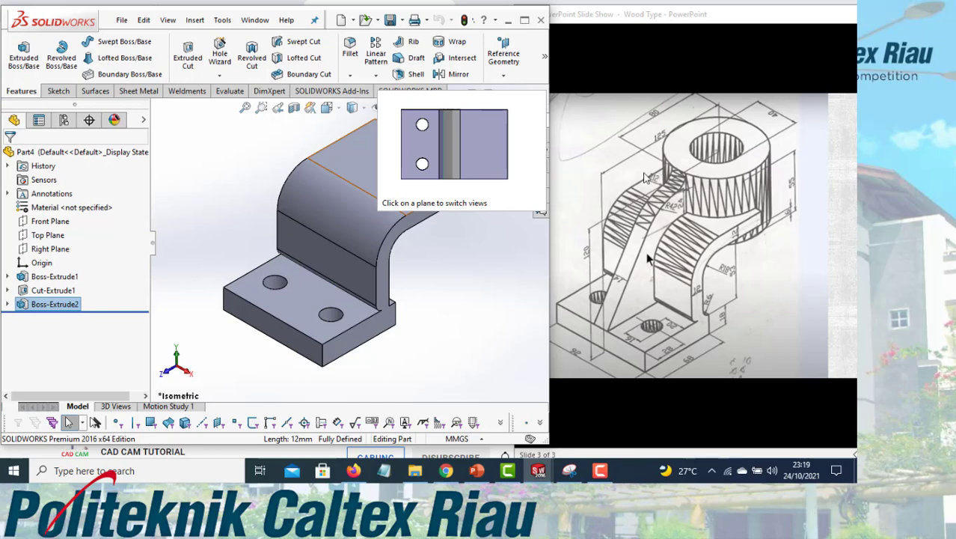
left_click(351, 161)
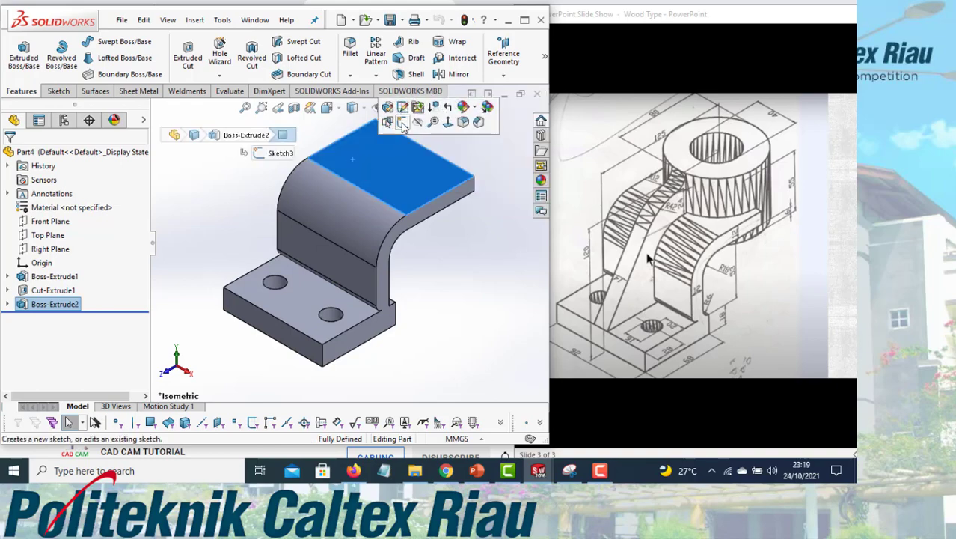
left_click(400, 118)
key("space")
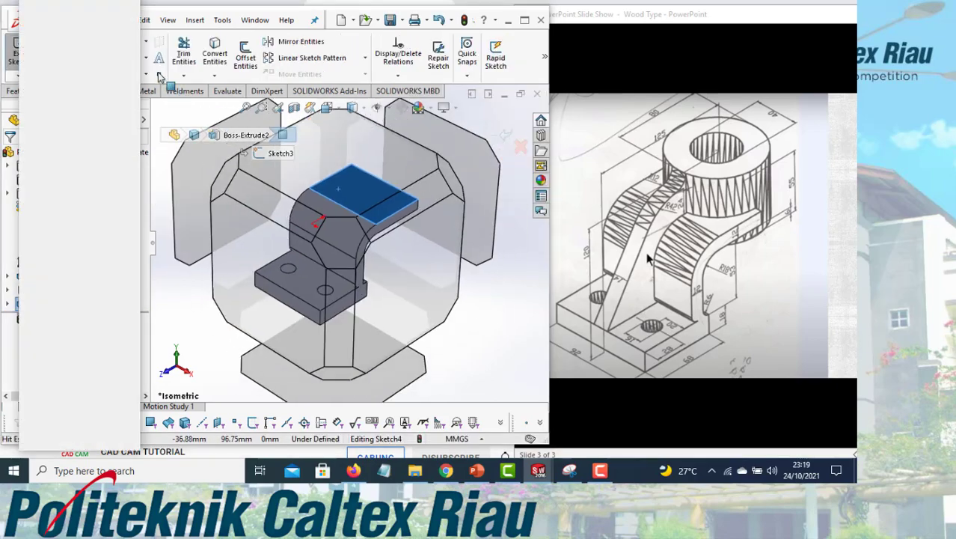
left_click(131, 44)
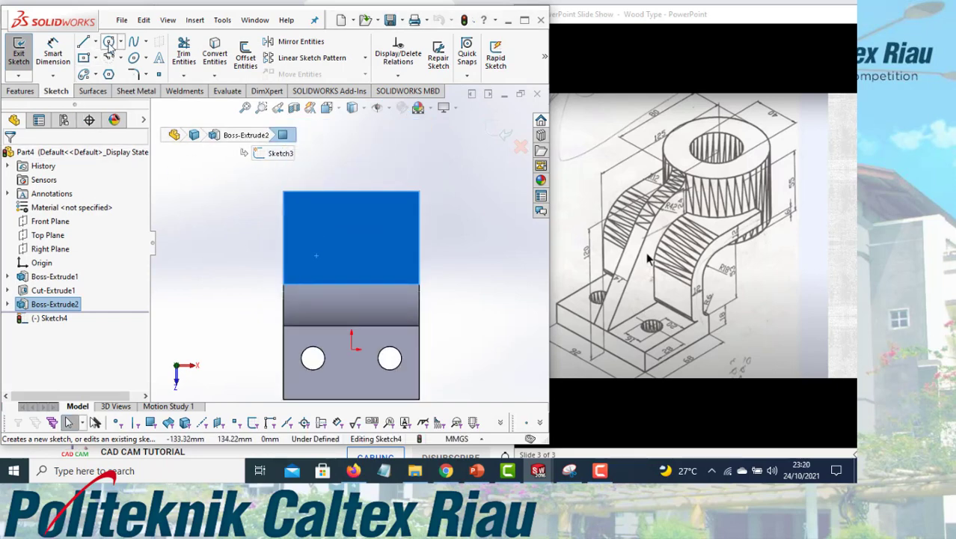
- Sketch a circle centred on the midpoint of the arm's free upper edge and dimension its diameter to 80 mm
left_click(109, 42)
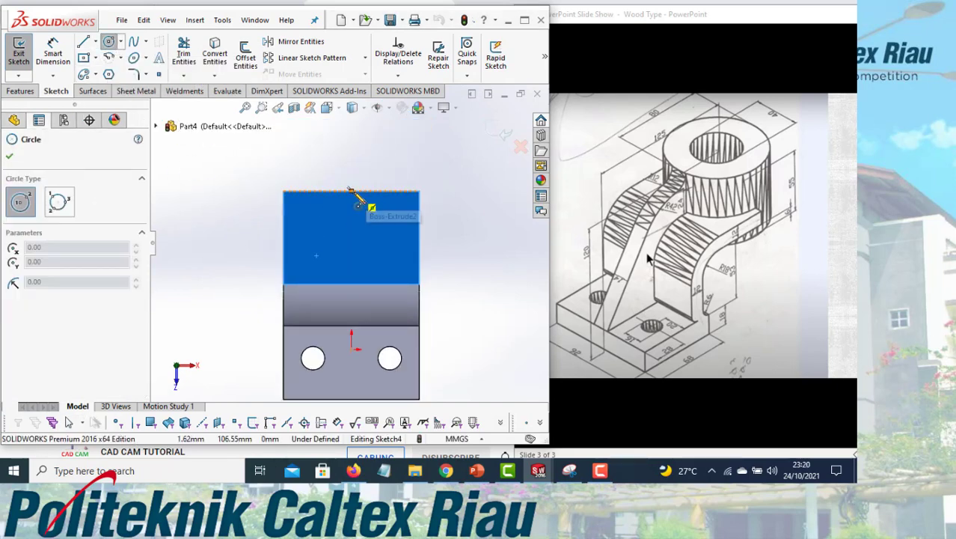
left_click(351, 191)
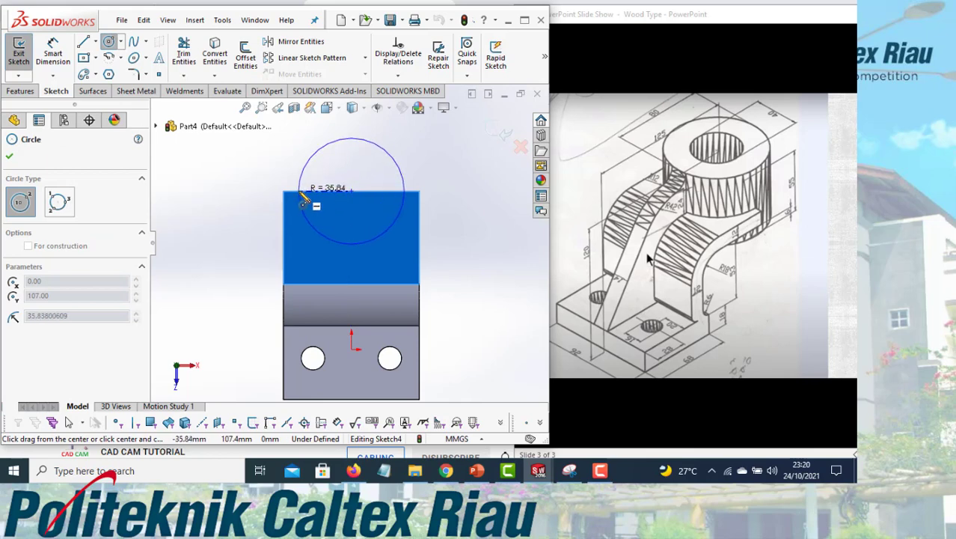
left_click(300, 194)
left_click(53, 54)
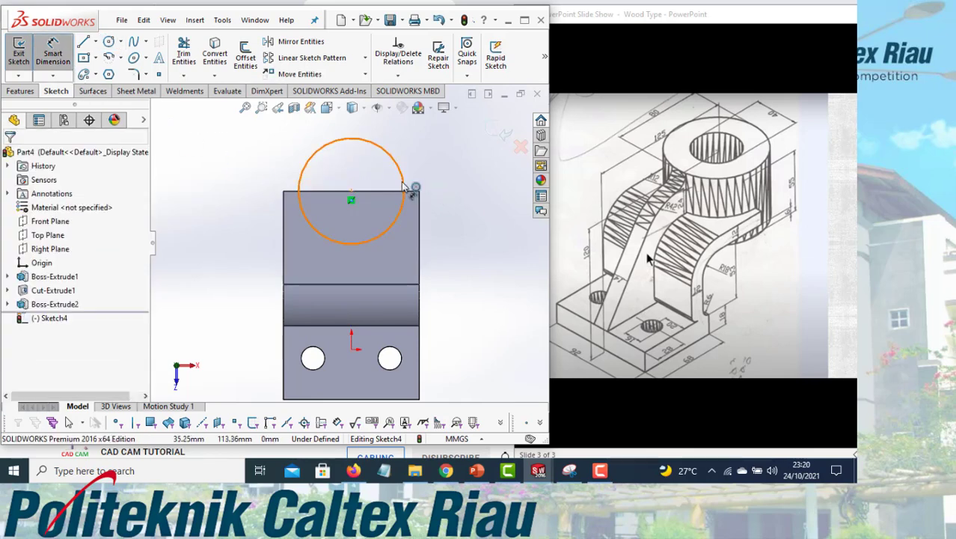
left_click(423, 183)
left_click(482, 193)
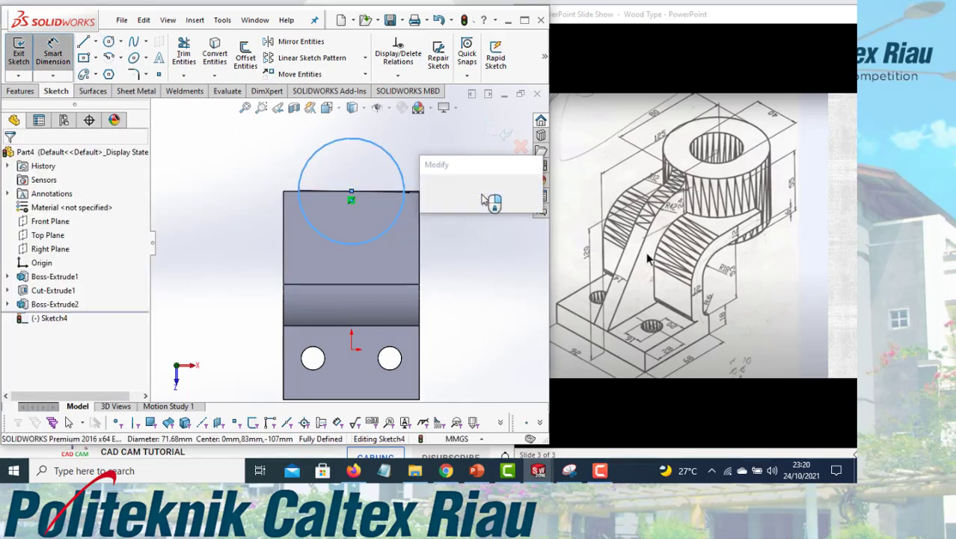
type("80")
key("Return")
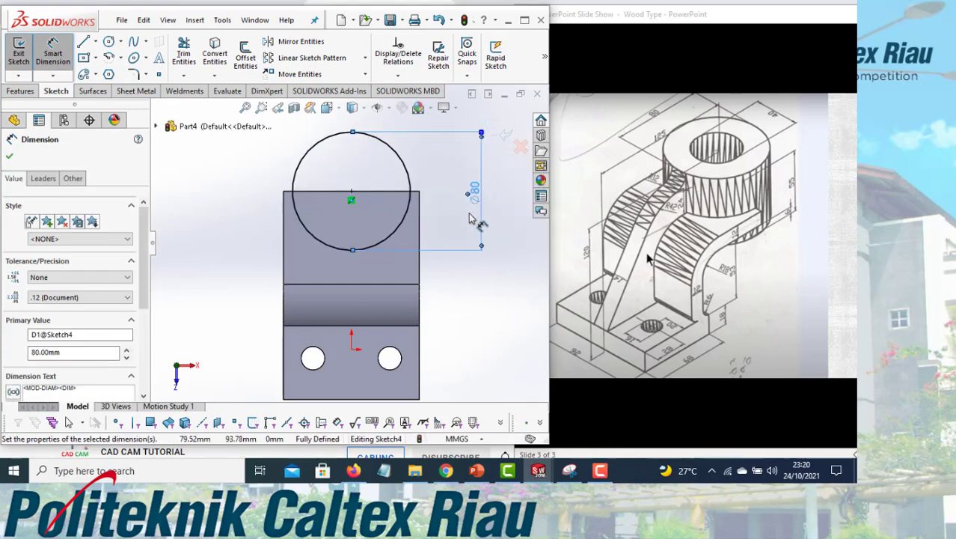
- Start a boss extrusion of the 80 mm circle, blind 18 mm deep, with its direction reversed to go downward
left_click(20, 90)
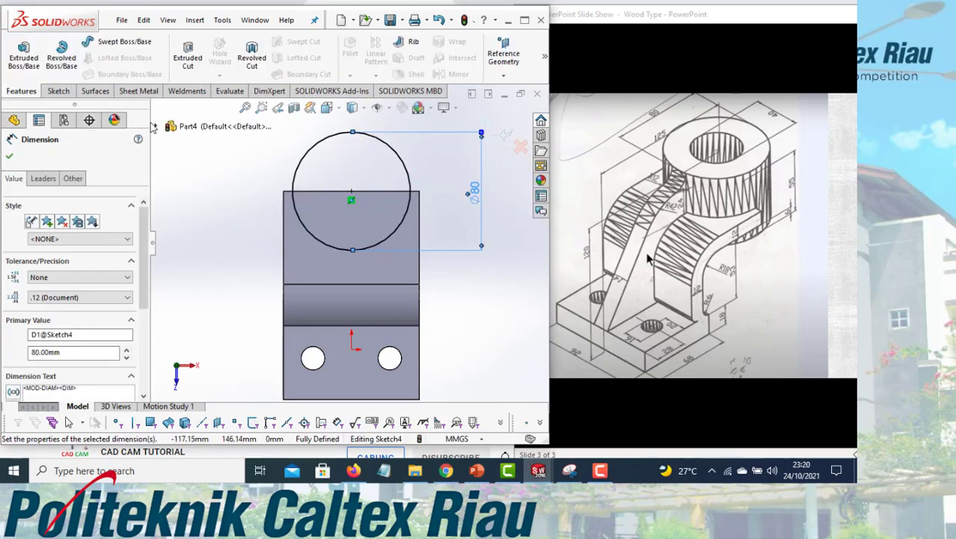
left_click(329, 108)
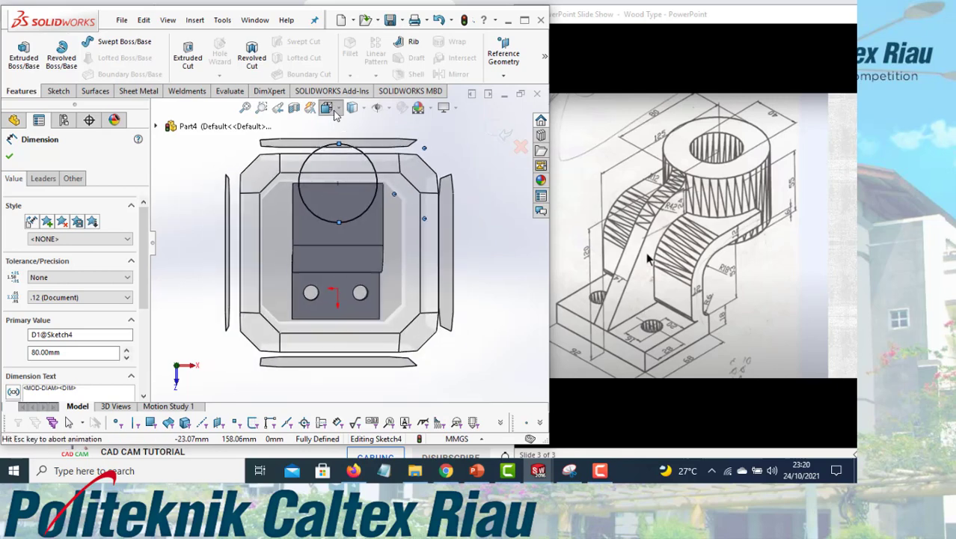
left_click(403, 148)
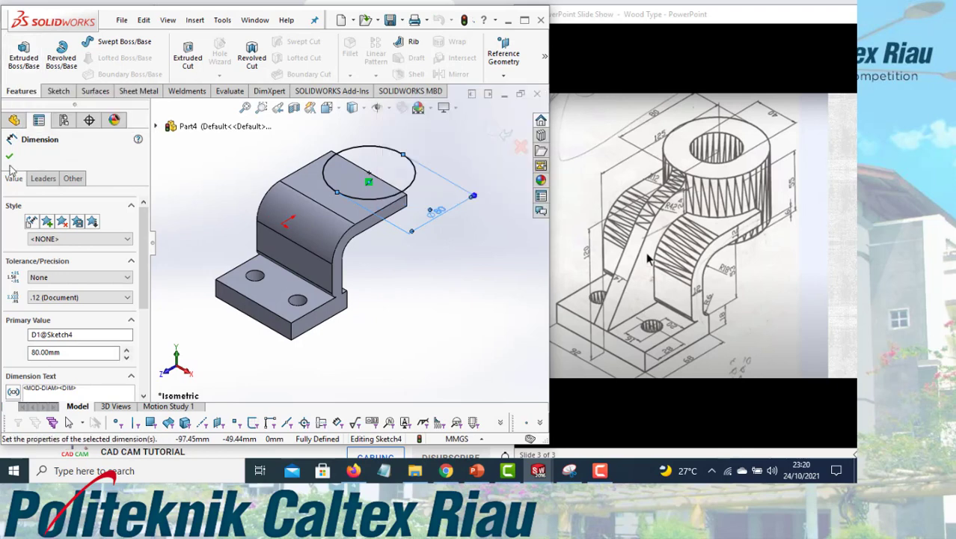
left_click(23, 56)
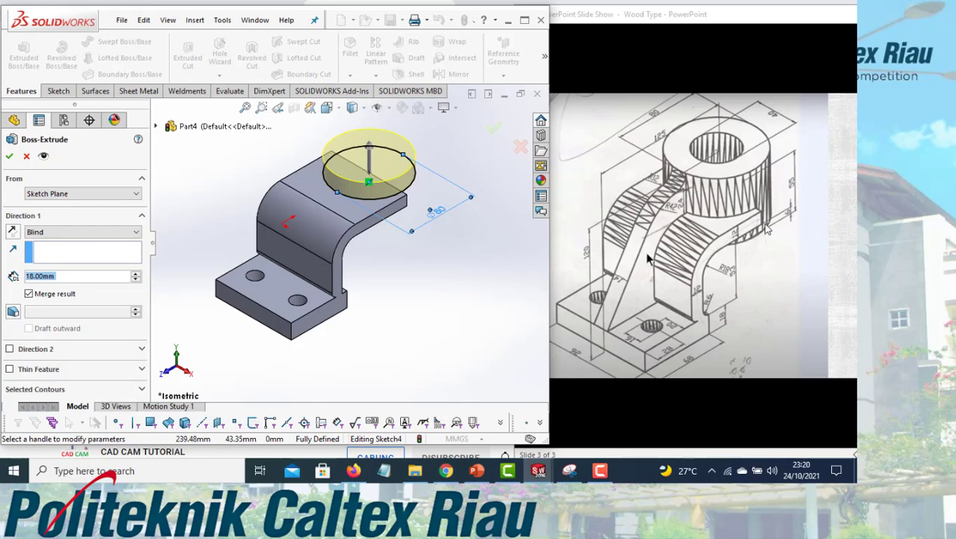
left_click(12, 233)
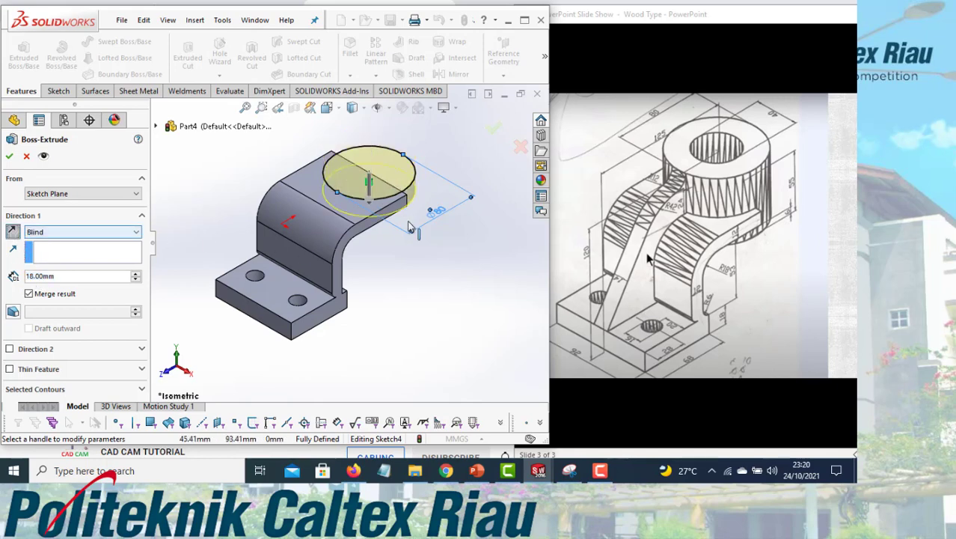
middle_click_drag(340, 251, 449, 238)
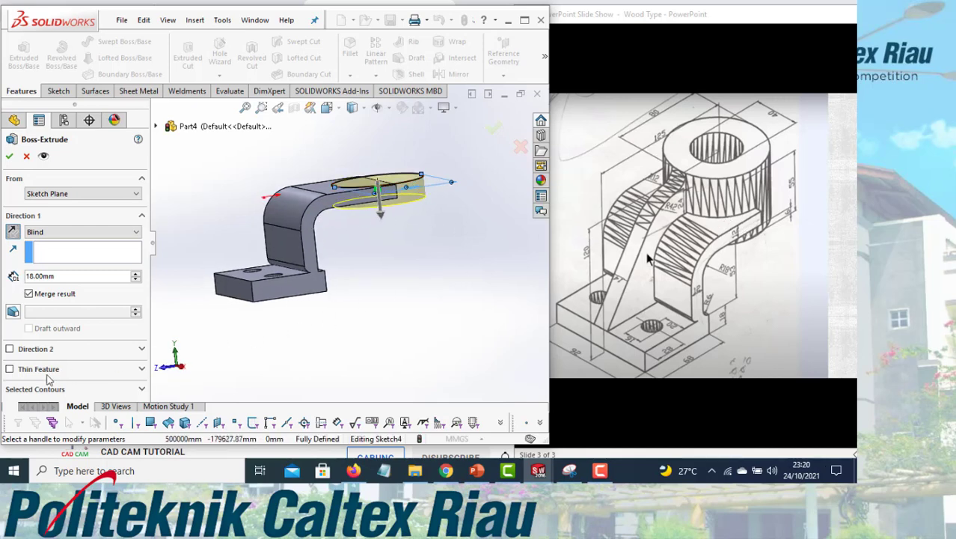
- Add a second, upward blind direction with a depth of 53-12-6 (35 mm) and complete the merged cylindrical boss
left_click(10, 349)
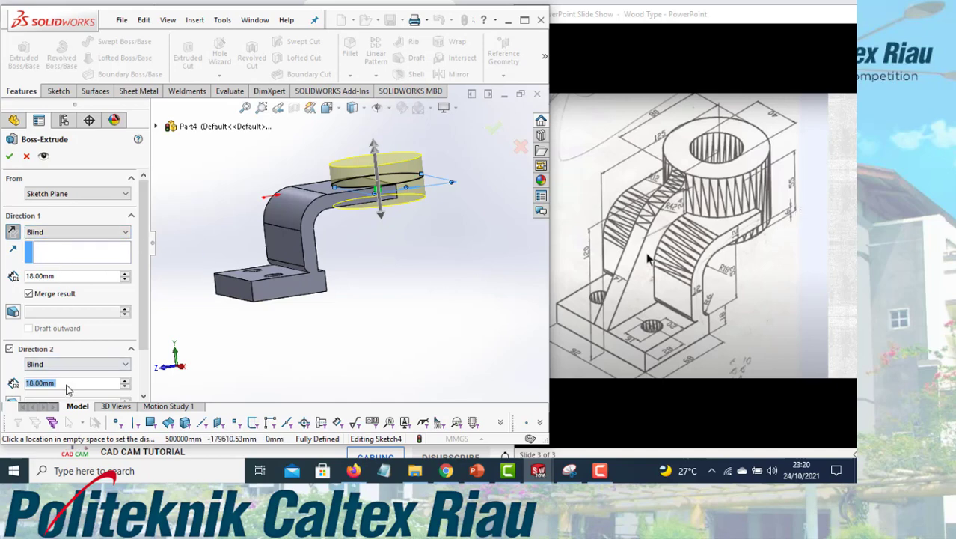
type("53")
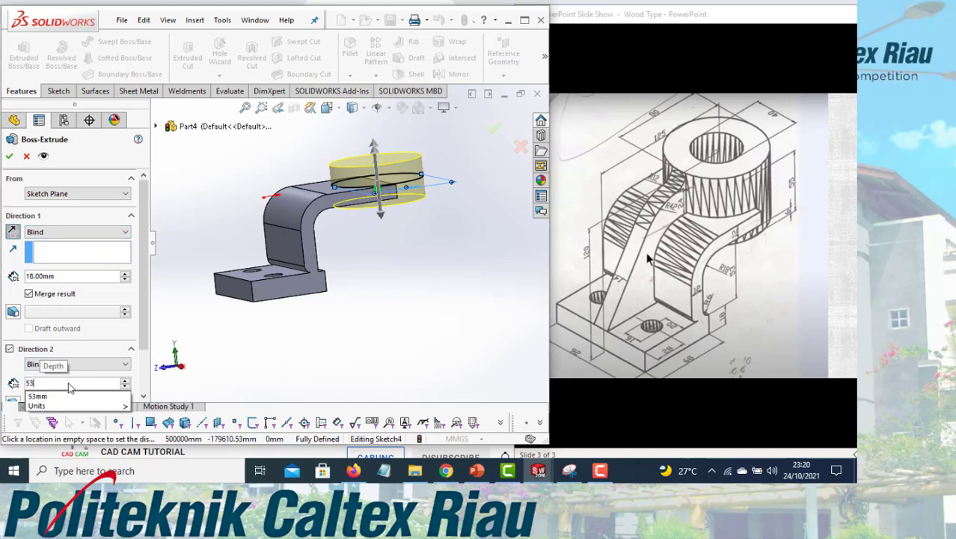
type(".")
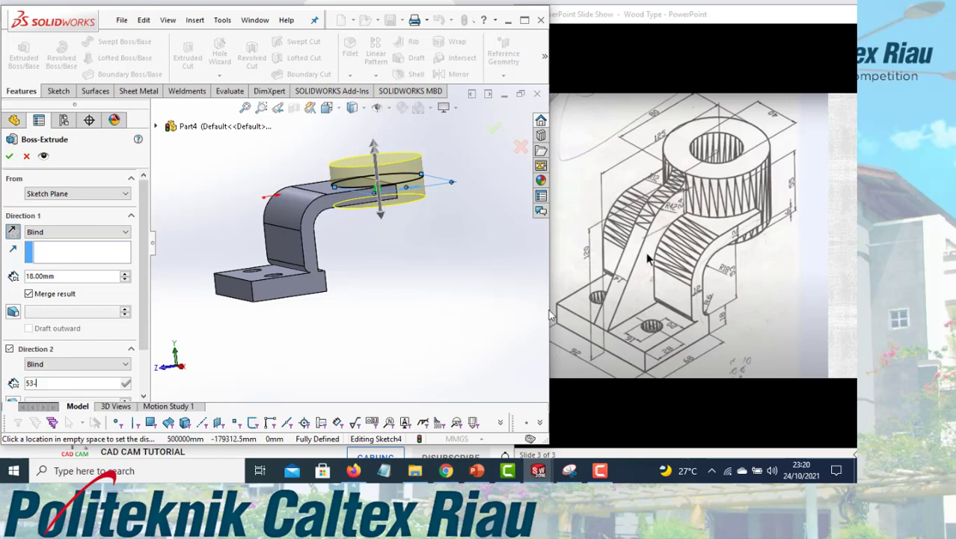
type("12-")
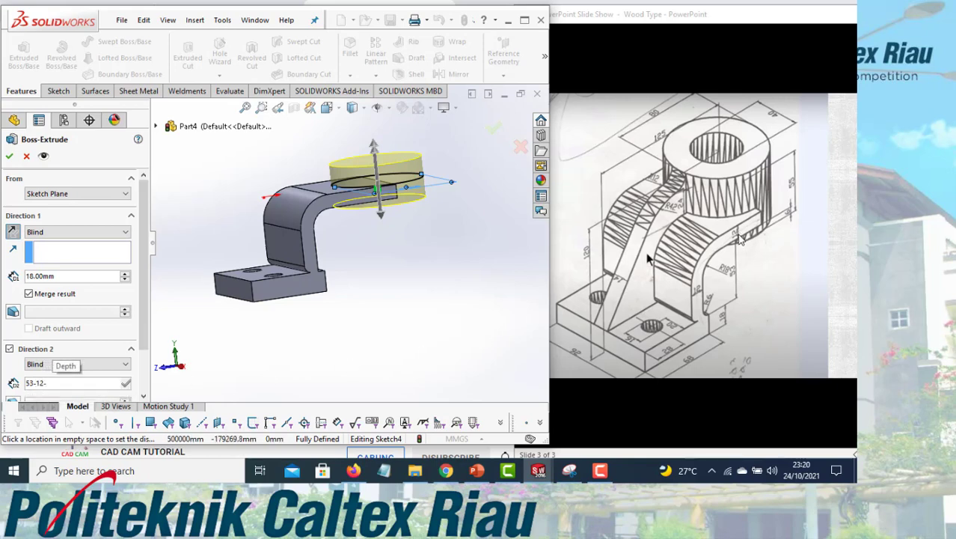
type("6")
key("Return")
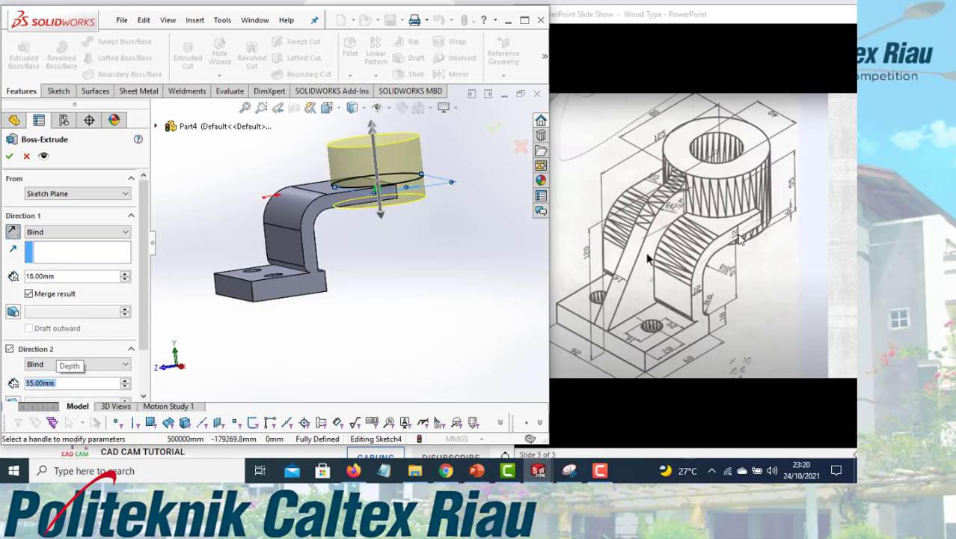
left_click(9, 156)
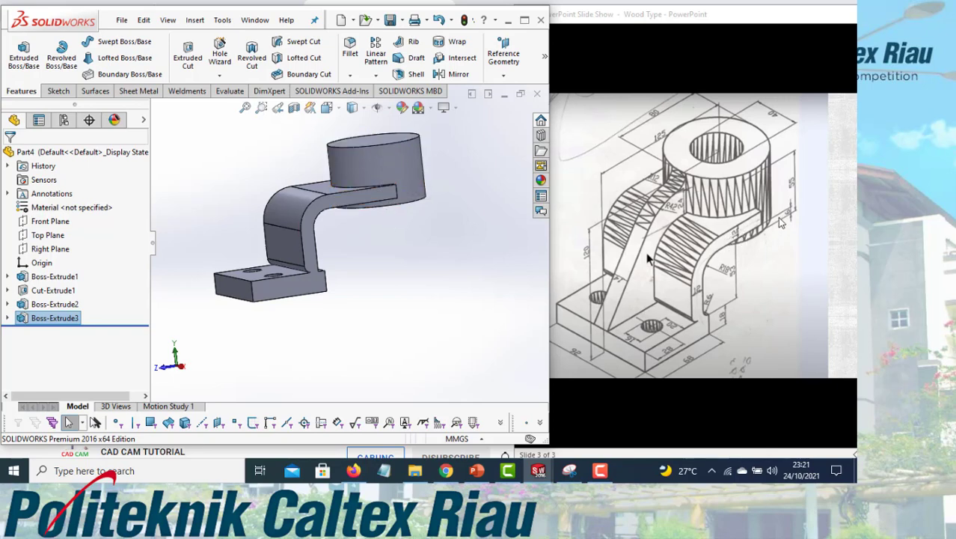
- Start a sketch on the cylindrical boss's top face, viewed straight from above
key("ctrl+7")
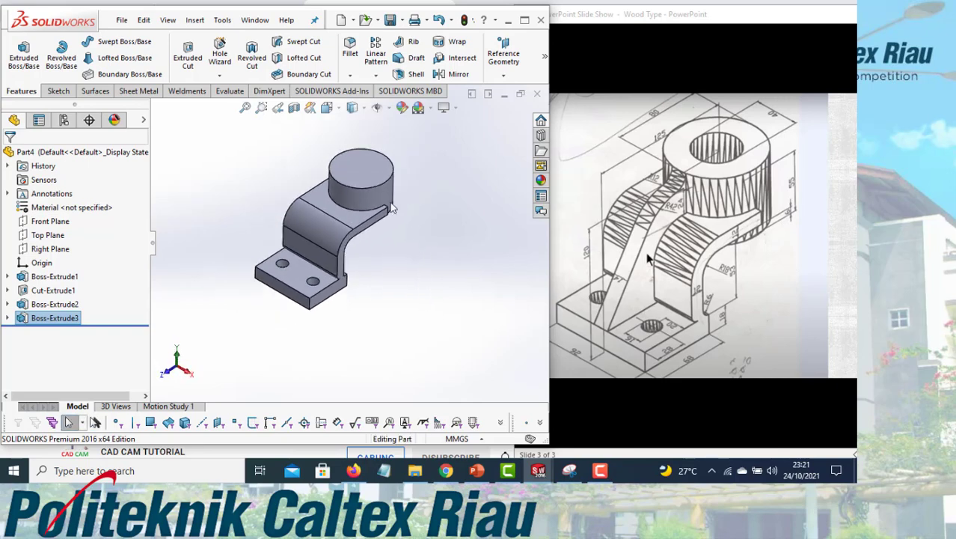
left_click(366, 175)
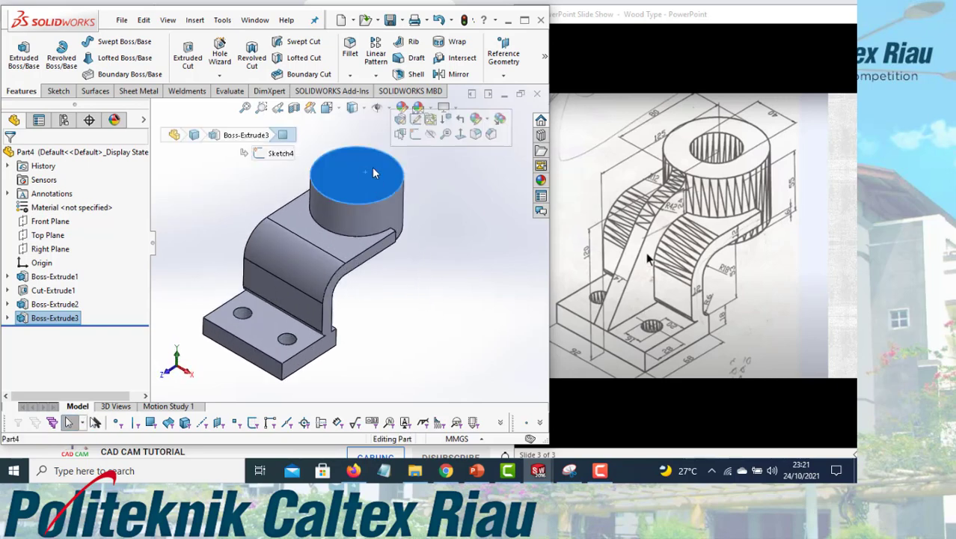
left_click(416, 135)
left_click(131, 49)
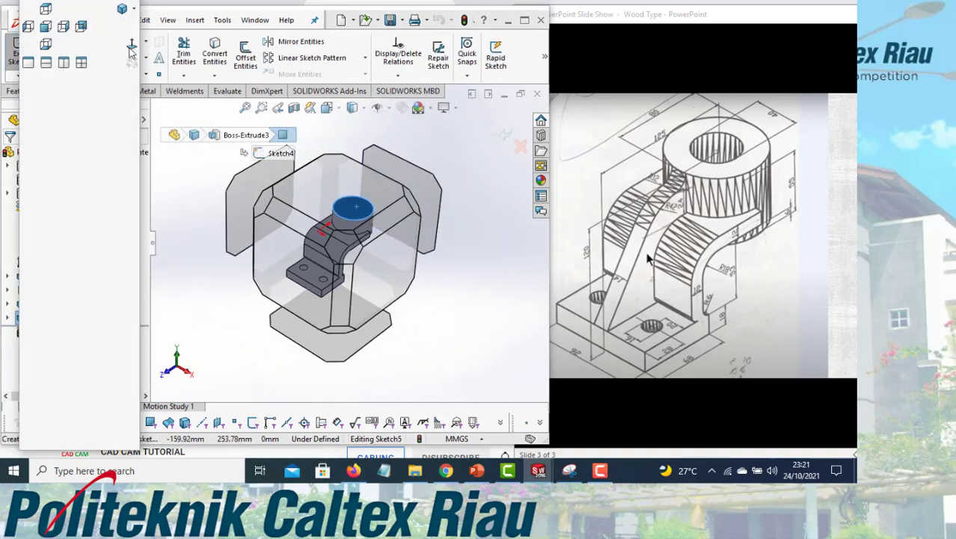
left_click(131, 48)
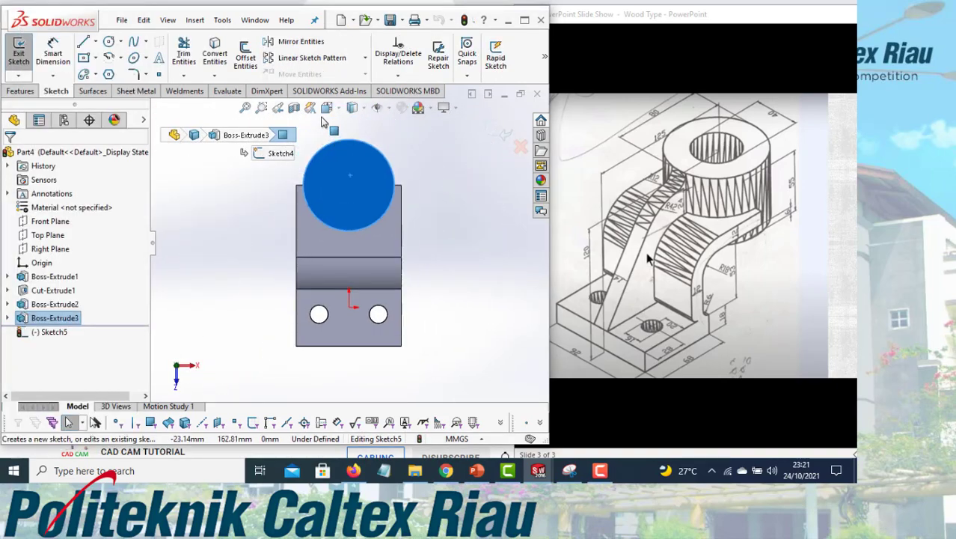
- Sketch a circle concentric with the boss on its top face and dimension its diameter to 40 mm
left_click(109, 42)
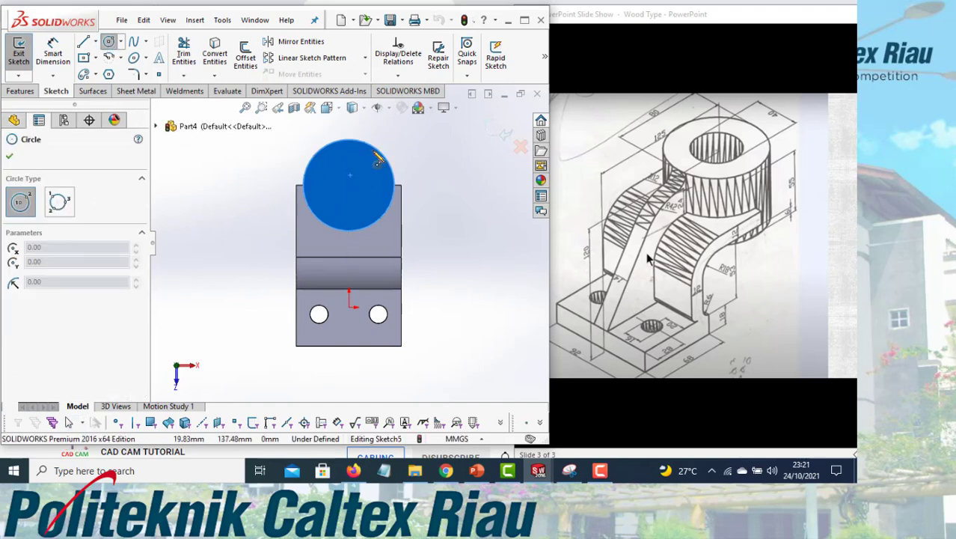
left_click(349, 184)
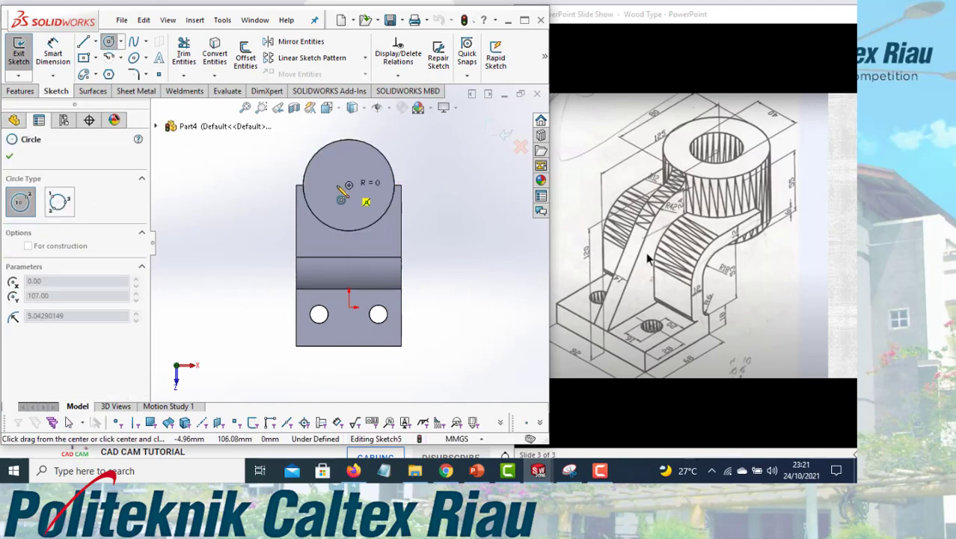
left_click(355, 157)
left_click(58, 58)
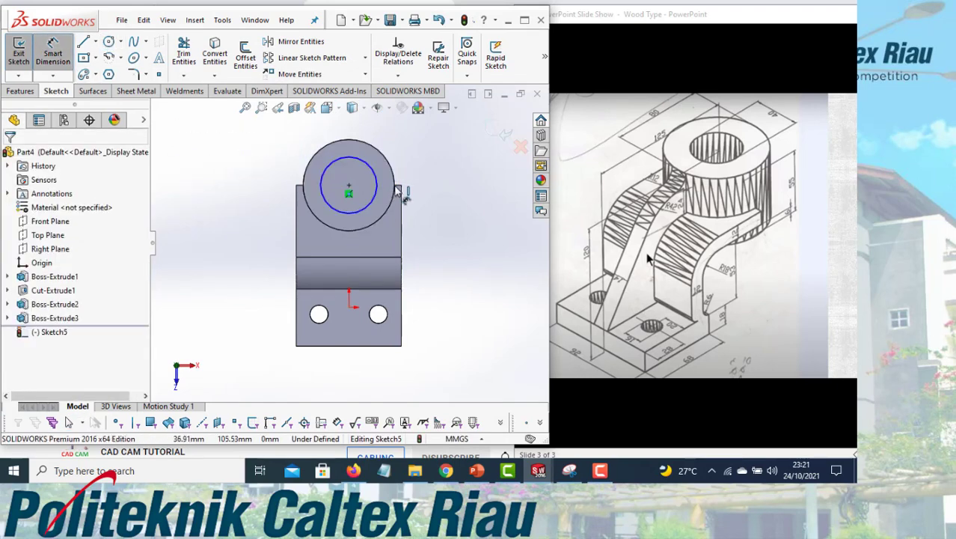
left_click(378, 184)
left_click(447, 196)
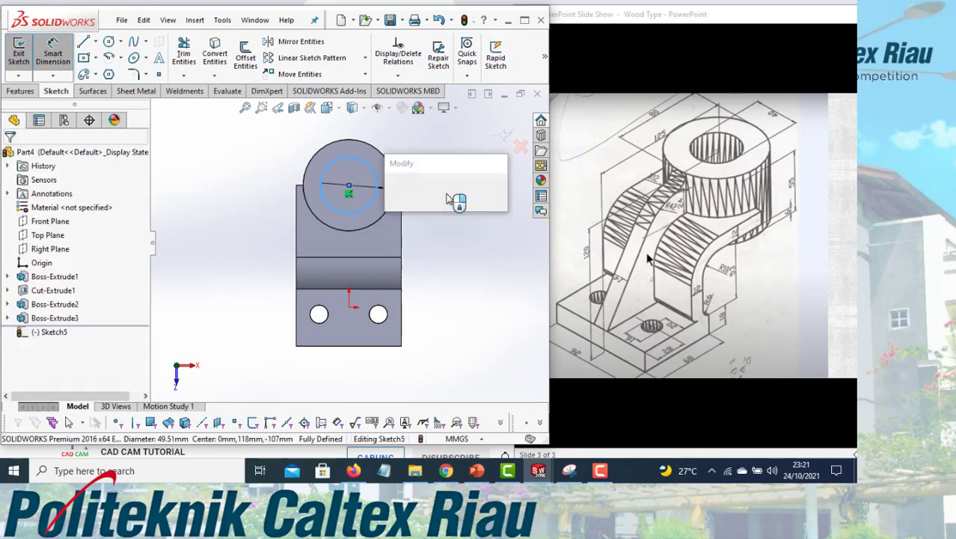
key("Return")
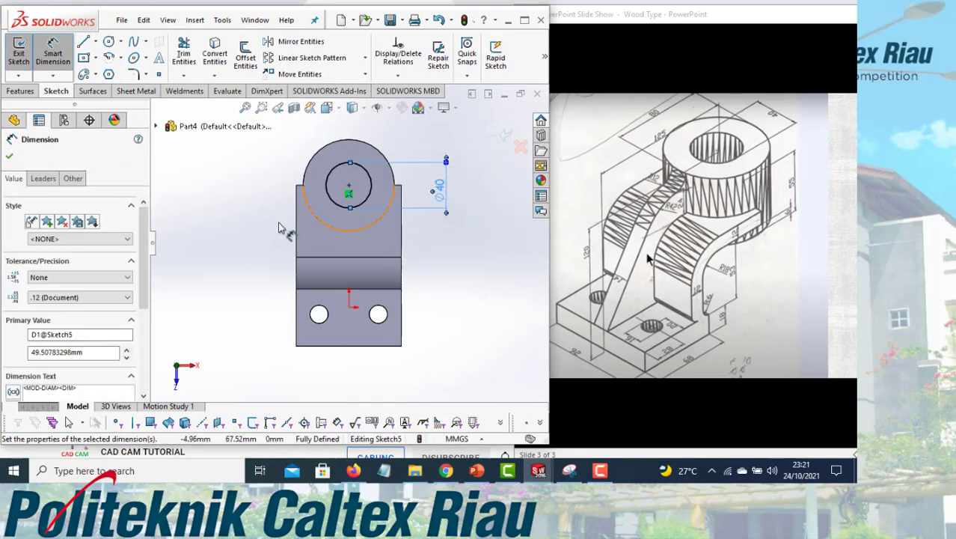
left_click(9, 156)
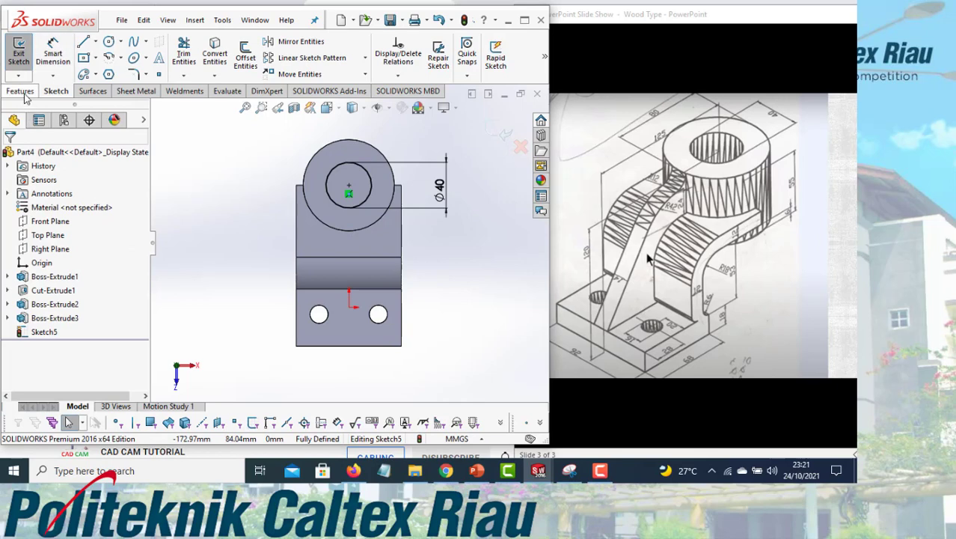
- Cut the 40 mm circle Through All downward to bore the cylindrical boss
left_click(21, 90)
left_click(190, 60)
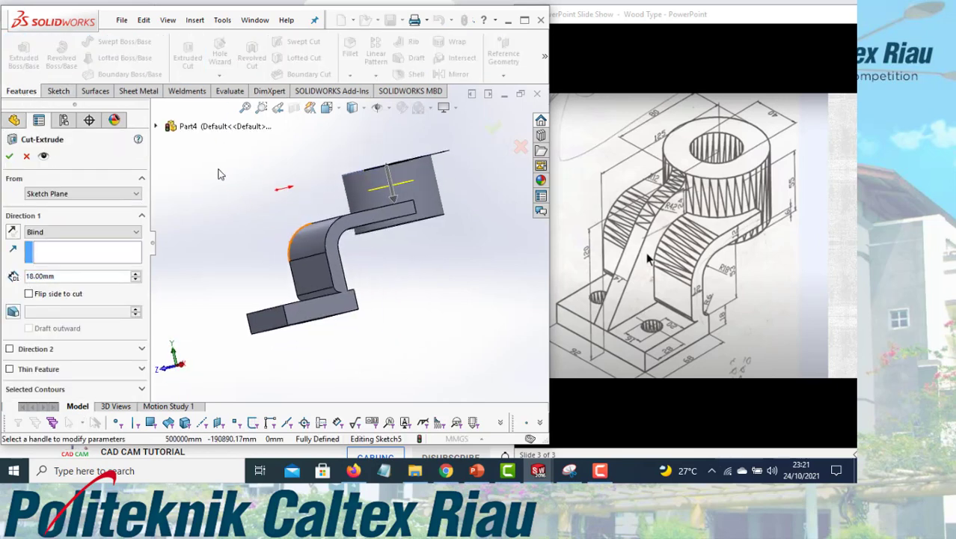
left_click(85, 236)
left_click(72, 252)
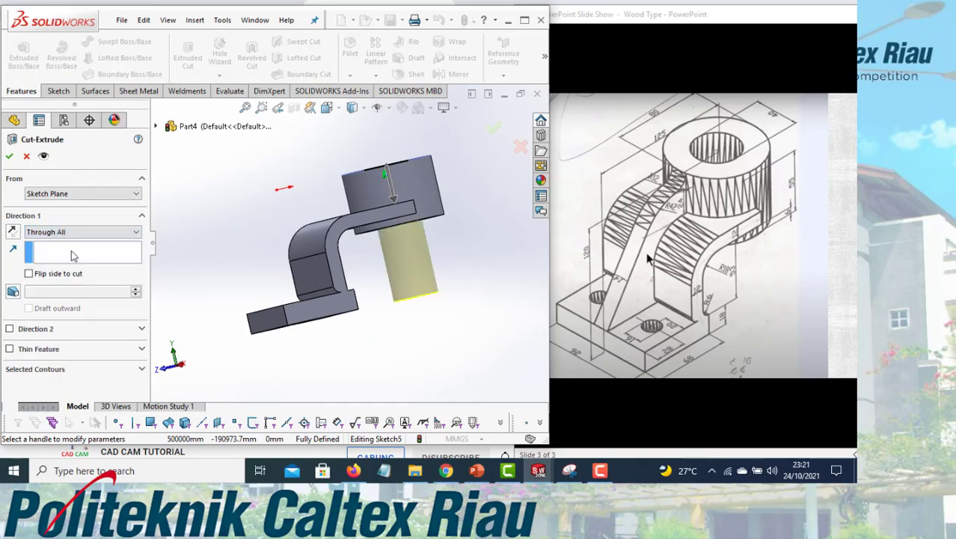
left_click(9, 155)
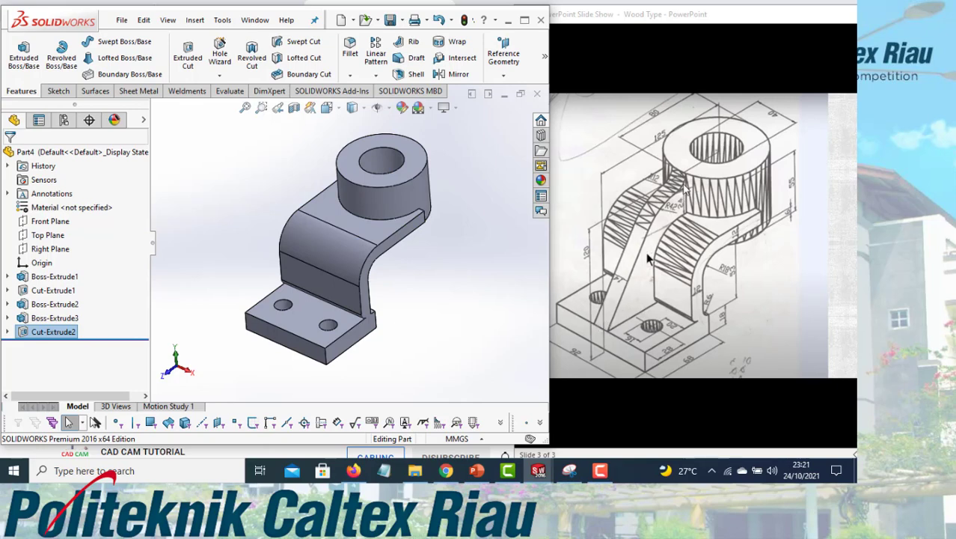
- Start a sketch on the Right Plane for the rib, viewed normal to the plane
left_click(47, 250)
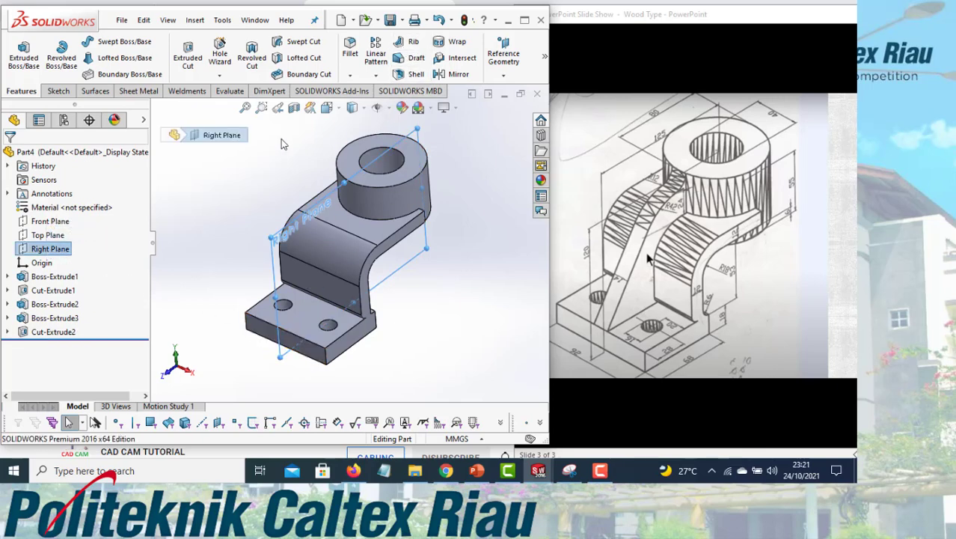
left_click(49, 249)
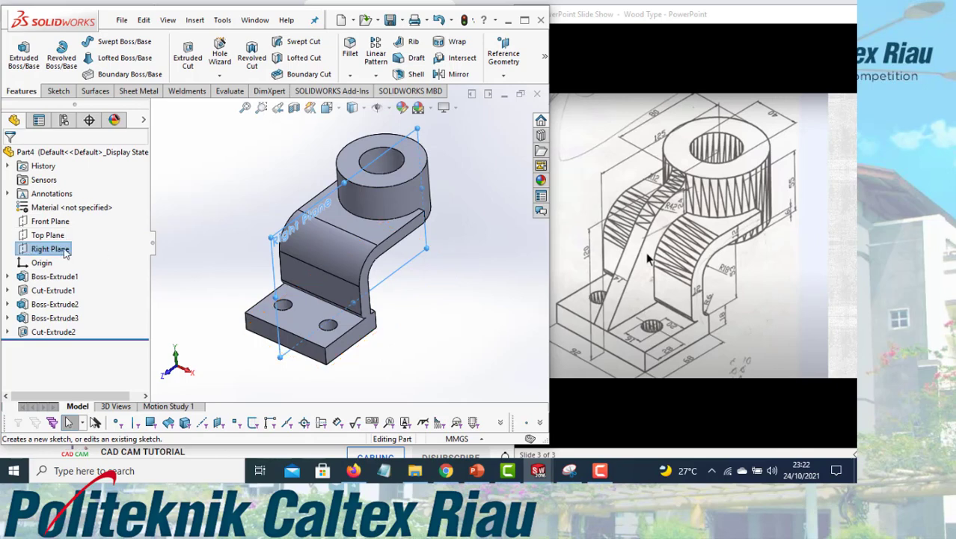
left_click(60, 235)
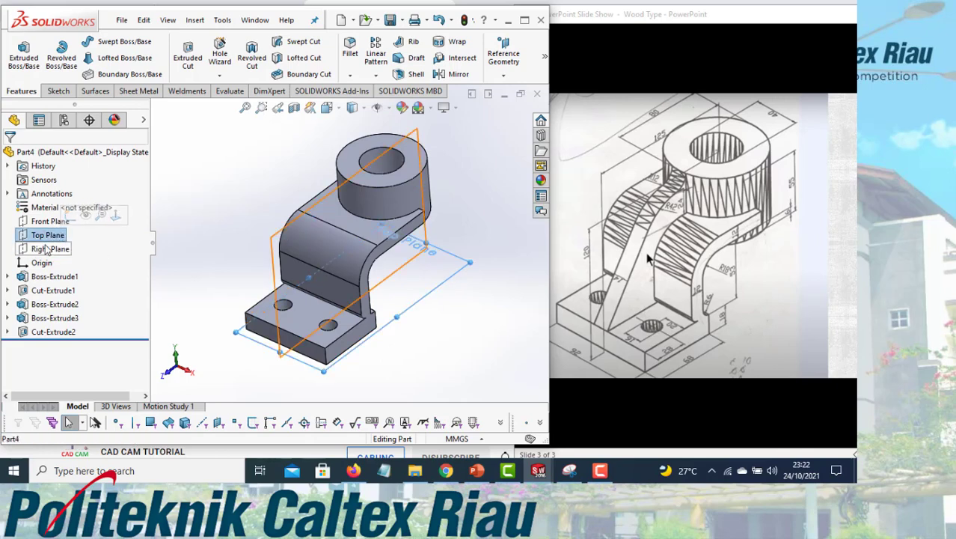
left_click(50, 249)
right_click(49, 249)
left_click(58, 224)
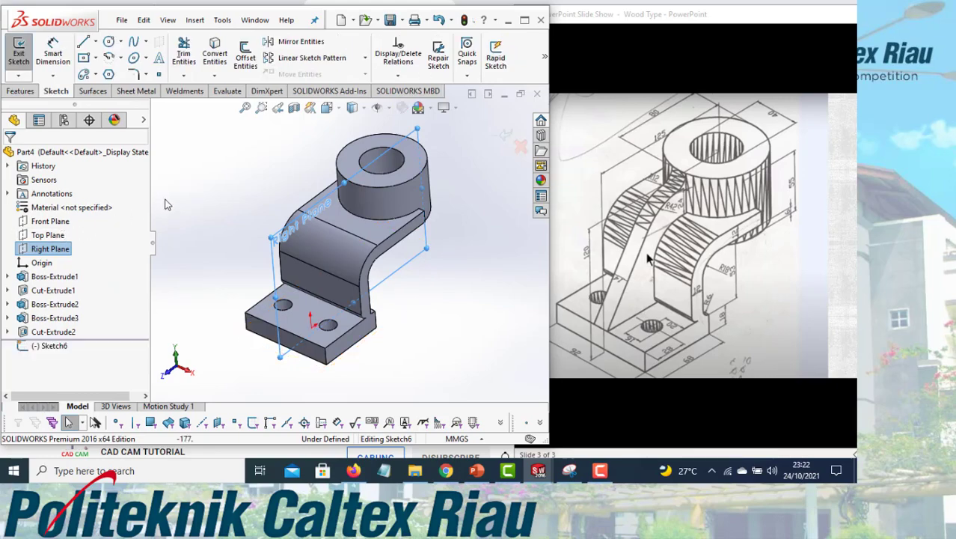
key("space")
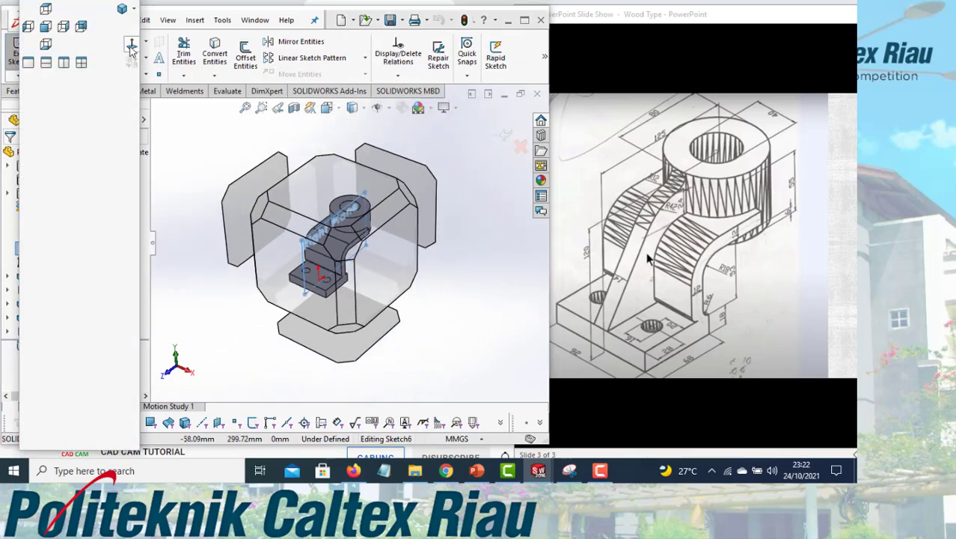
left_click(131, 46)
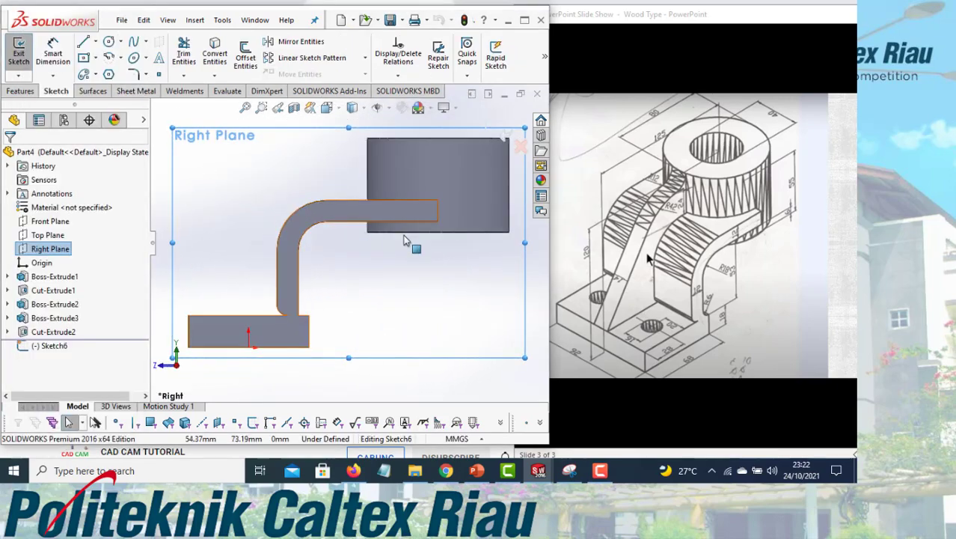
- Sketch the open rib profile: about 22 mm up from the arm, 60 mm horizontally forward, then 99 mm sloping to the base plate's top front corner
left_click(689, 202)
scroll(689, 202, "up", 4, "ctrl")
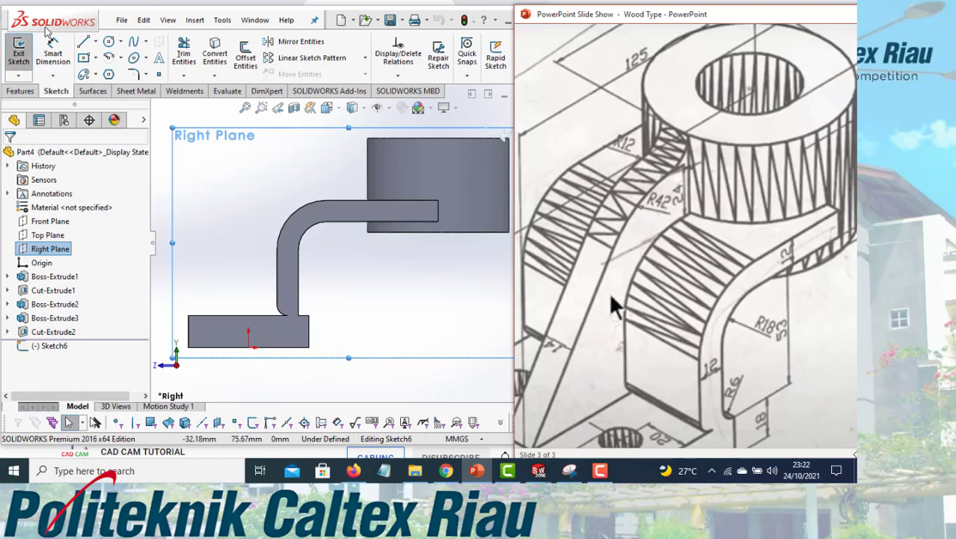
scroll(741, 259, "down", 4, "ctrl")
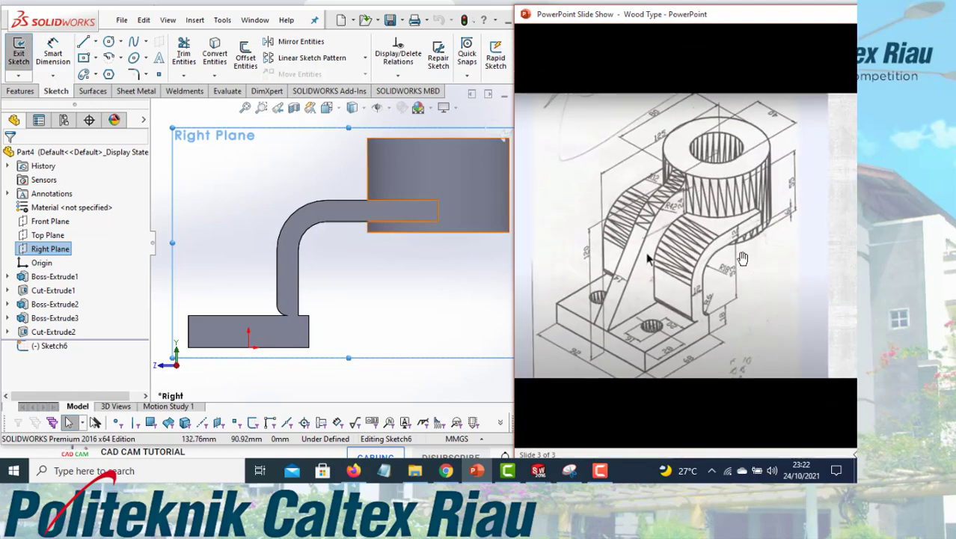
left_click(84, 43)
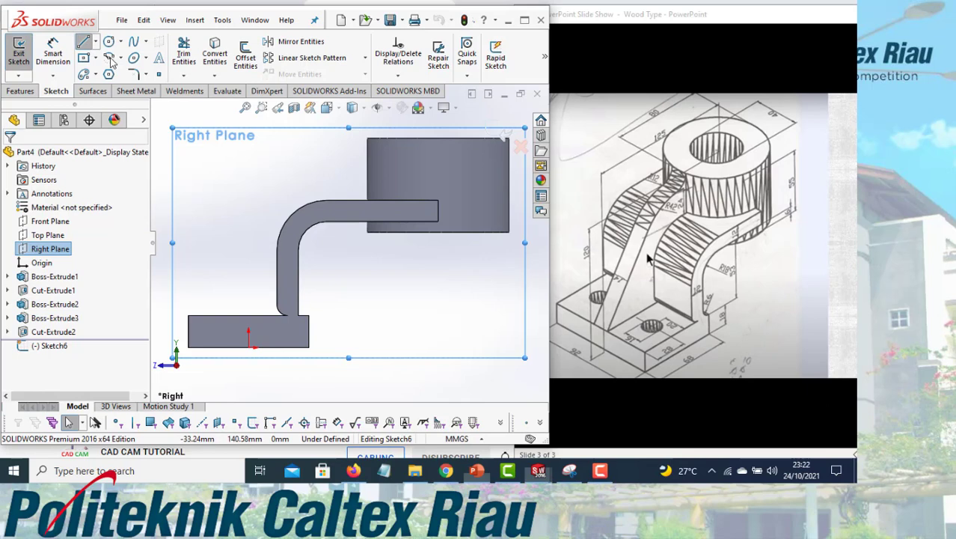
left_click(375, 201)
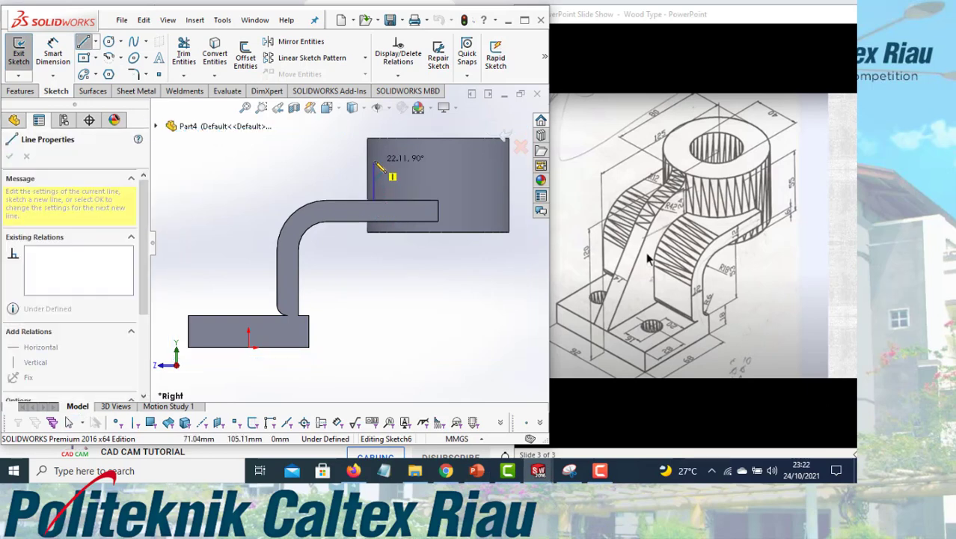
left_click(374, 160)
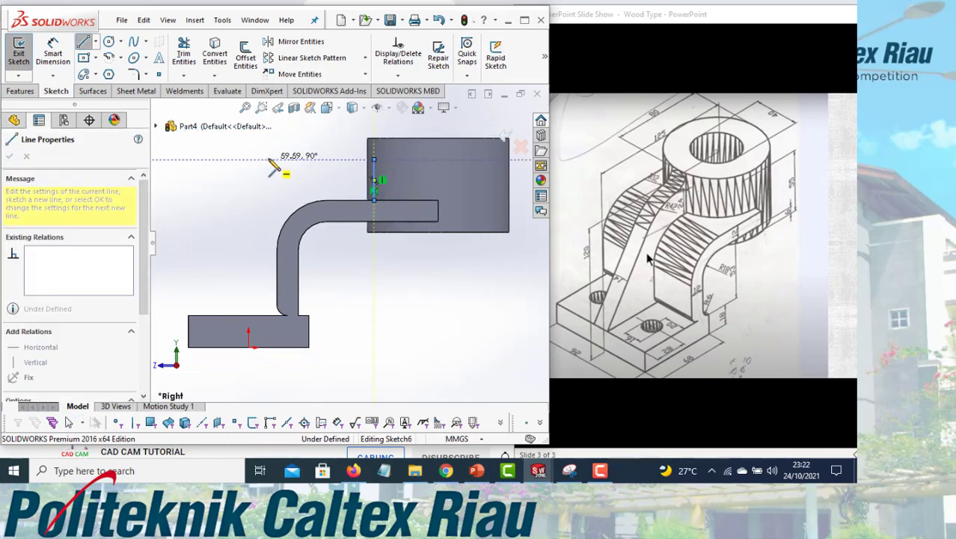
left_click(268, 160)
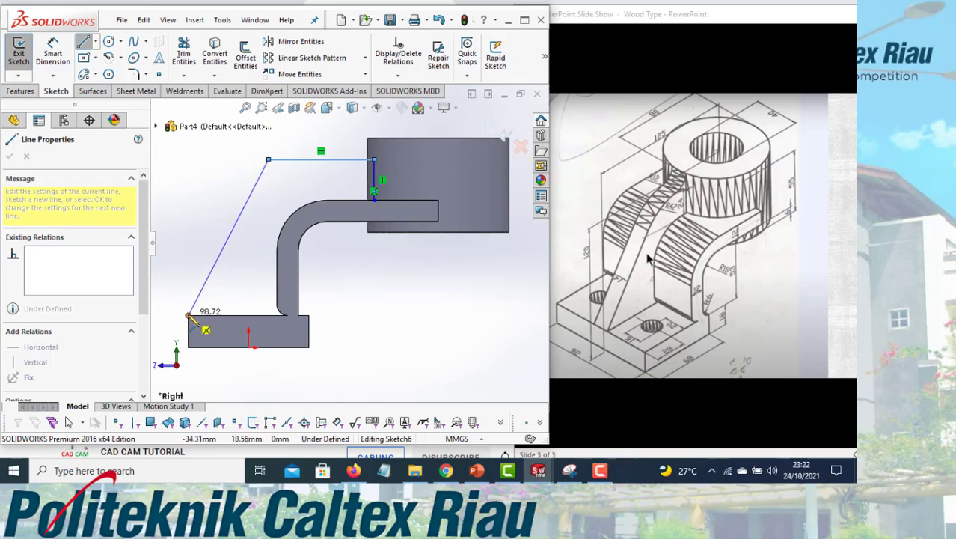
left_click(188, 315)
right_click(196, 318)
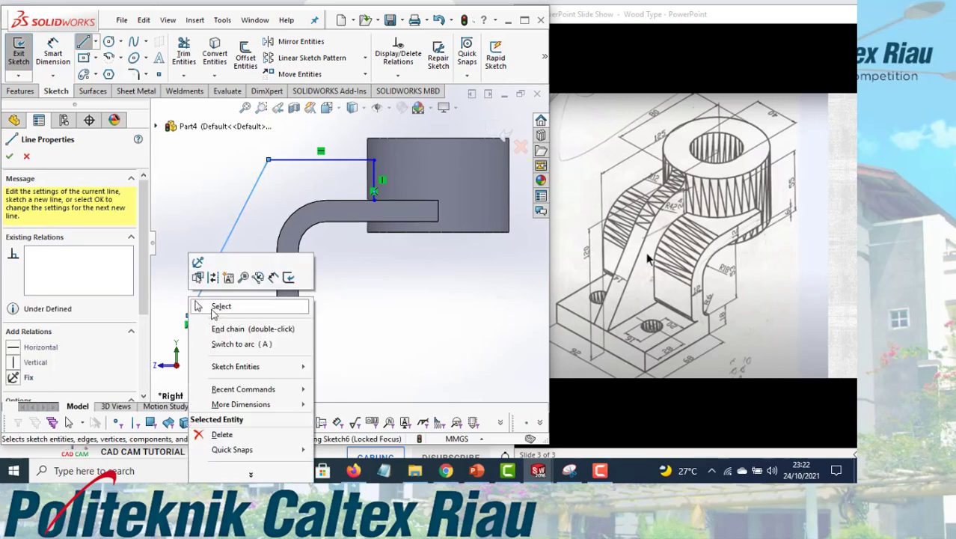
left_click(213, 315)
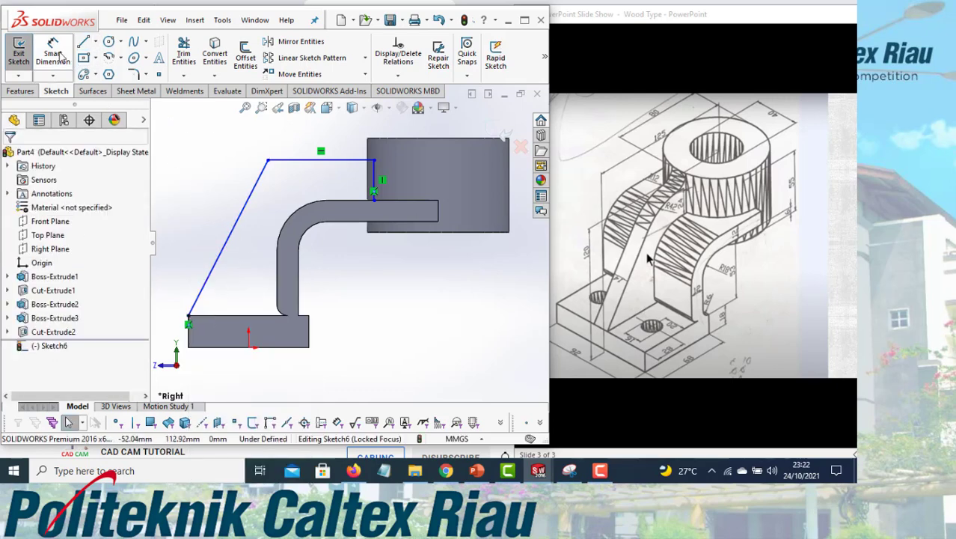